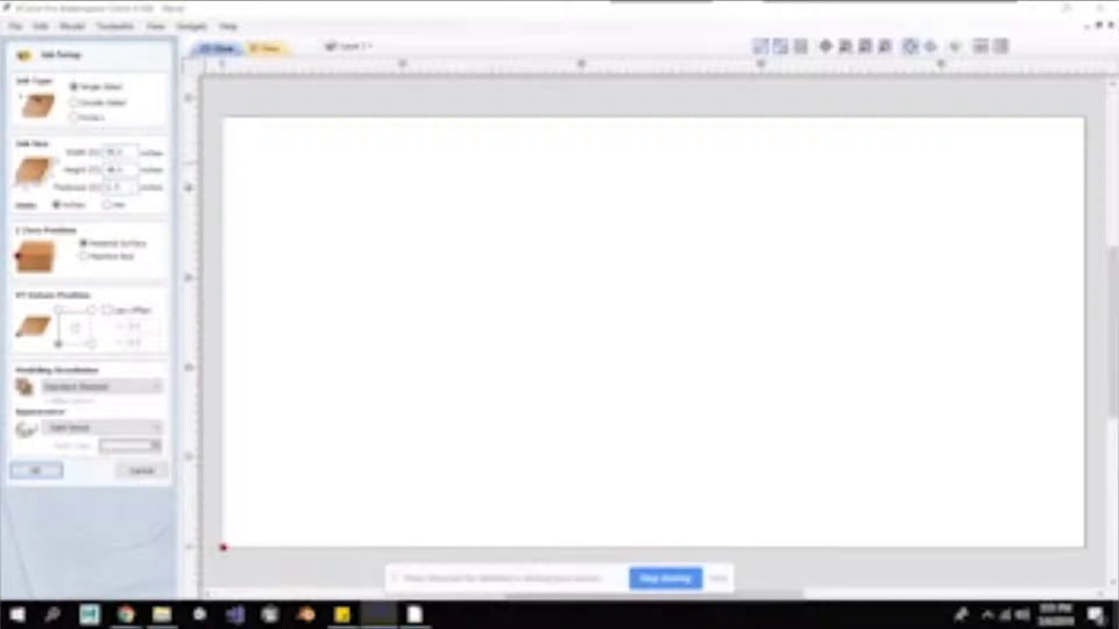
Set the material thickness to 0.75 inches, keep the XY datum at the lower-left corner, and apply the job setup
{"action": "type", "text": "5"}
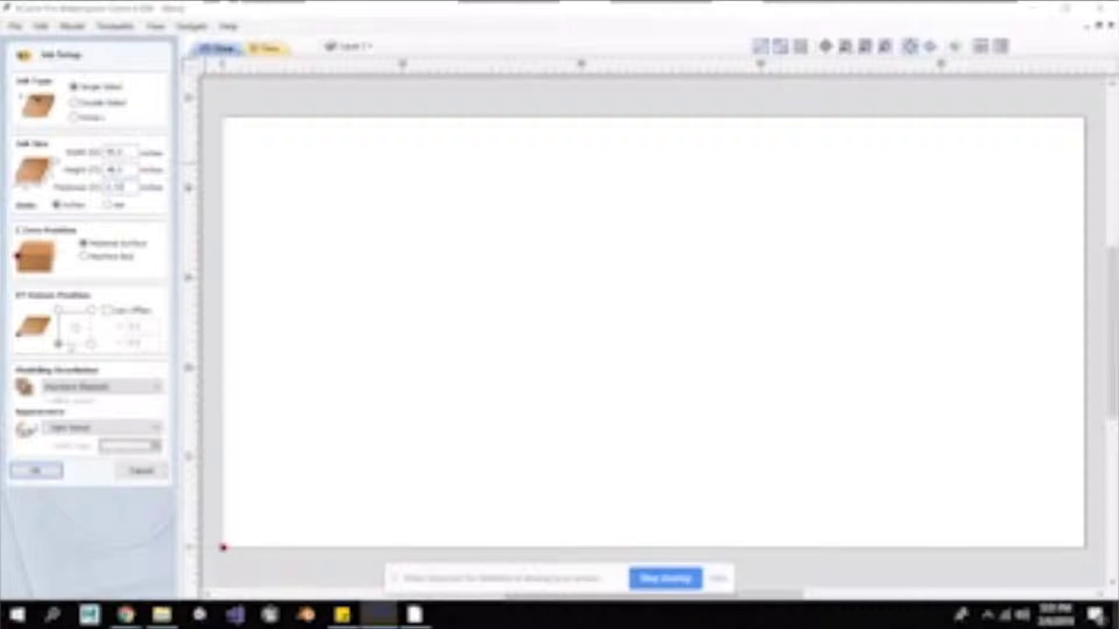
{"action": "left_click", "coordinate": [58, 310]}
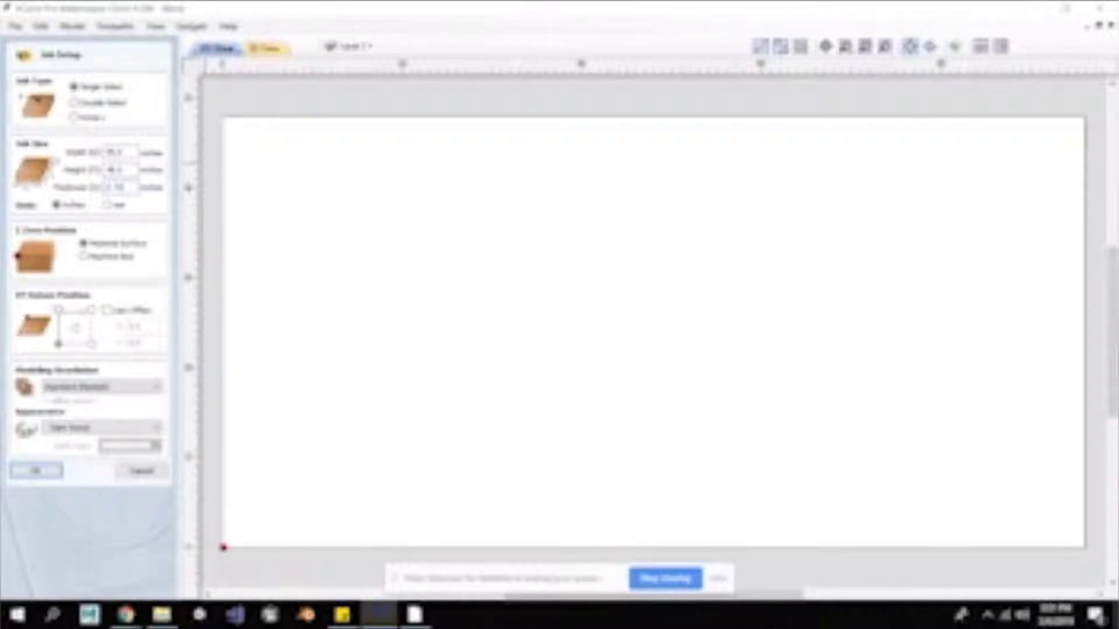
{"action": "left_click", "coordinate": [92, 310]}
{"action": "left_click", "coordinate": [92, 344]}
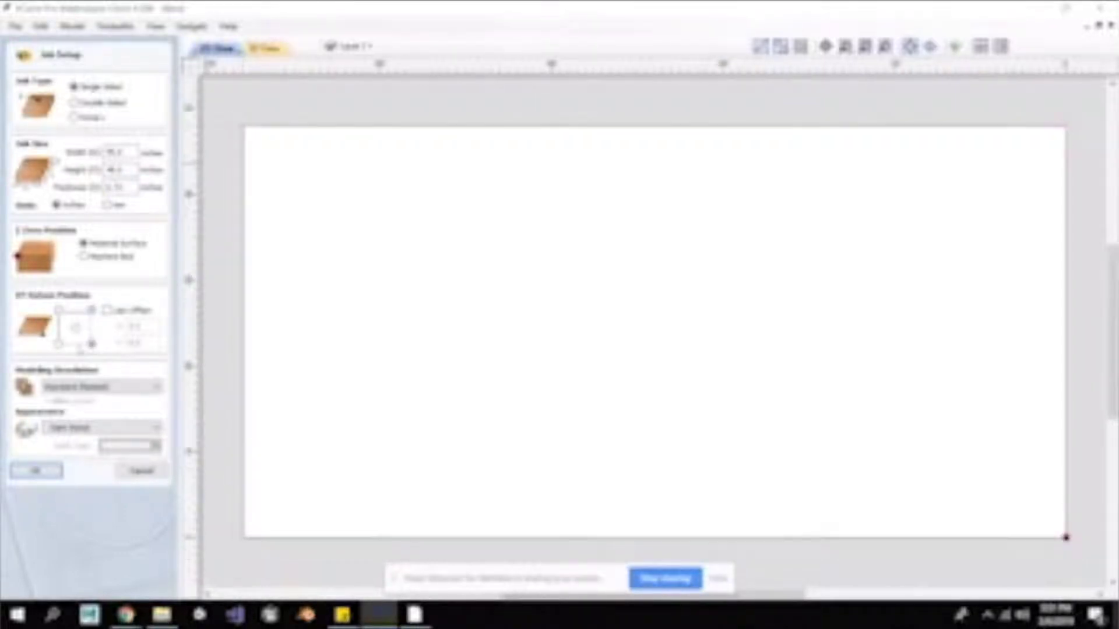
{"action": "left_click", "coordinate": [59, 343]}
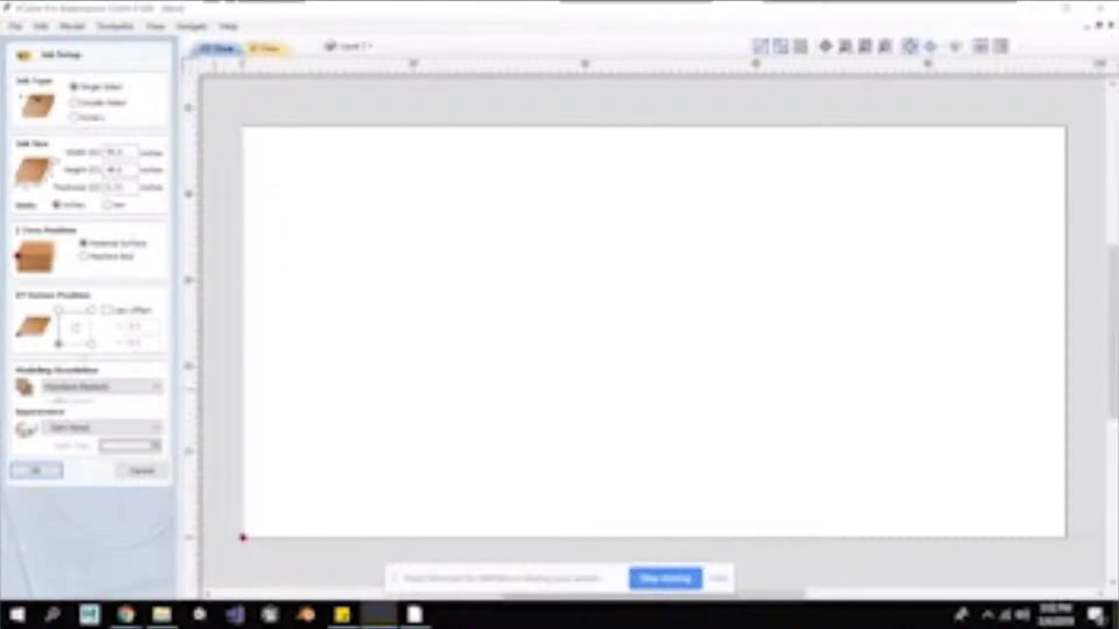
{"action": "left_click", "coordinate": [76, 328]}
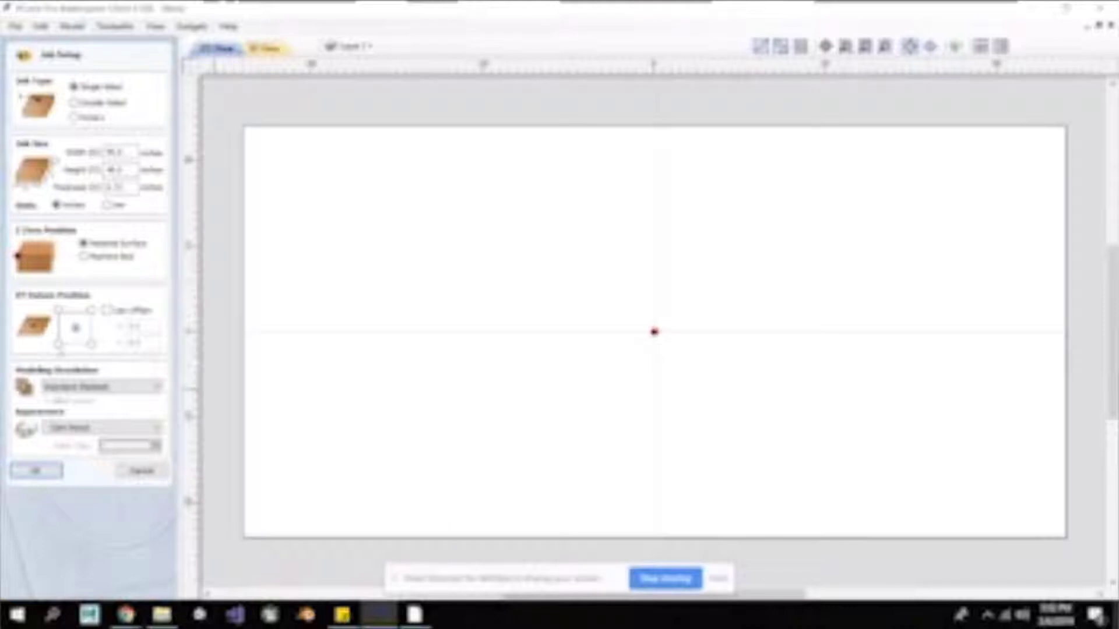
{"action": "left_click", "coordinate": [58, 344]}
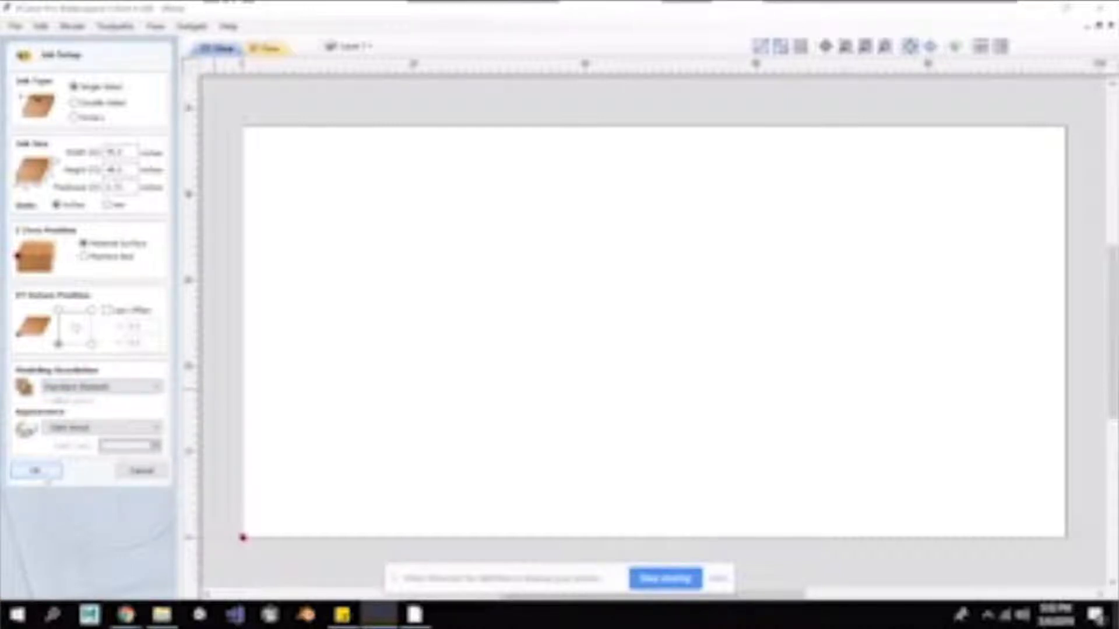
{"action": "left_click", "coordinate": [36, 471]}
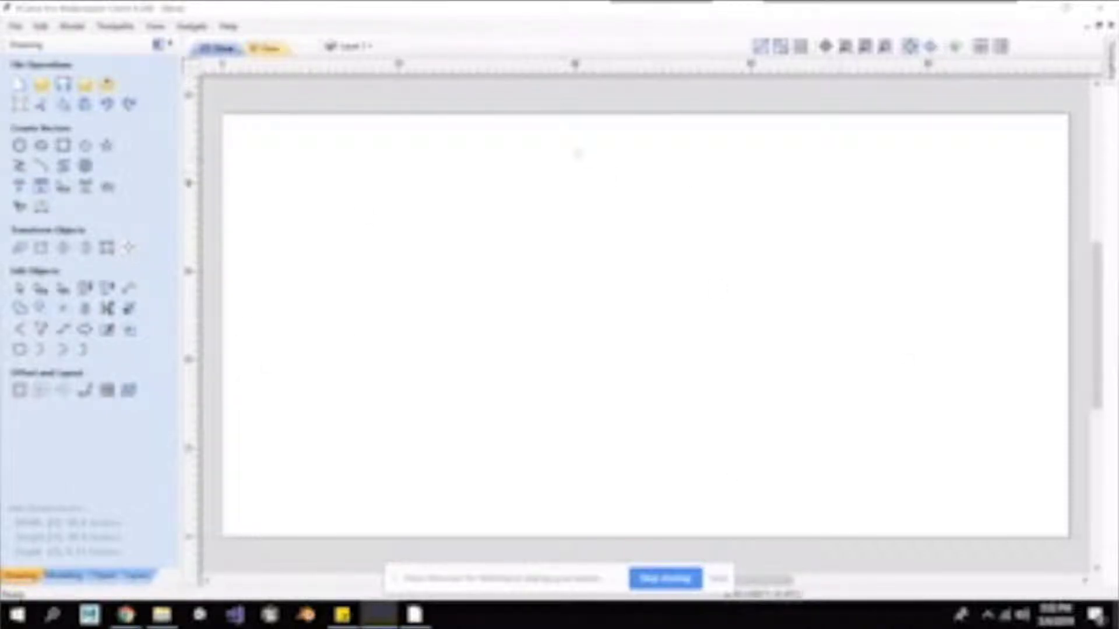
Draw a square-cornered rectangle freehand, slightly right of the centre of the job area
{"action": "left_click", "coordinate": [63, 145]}
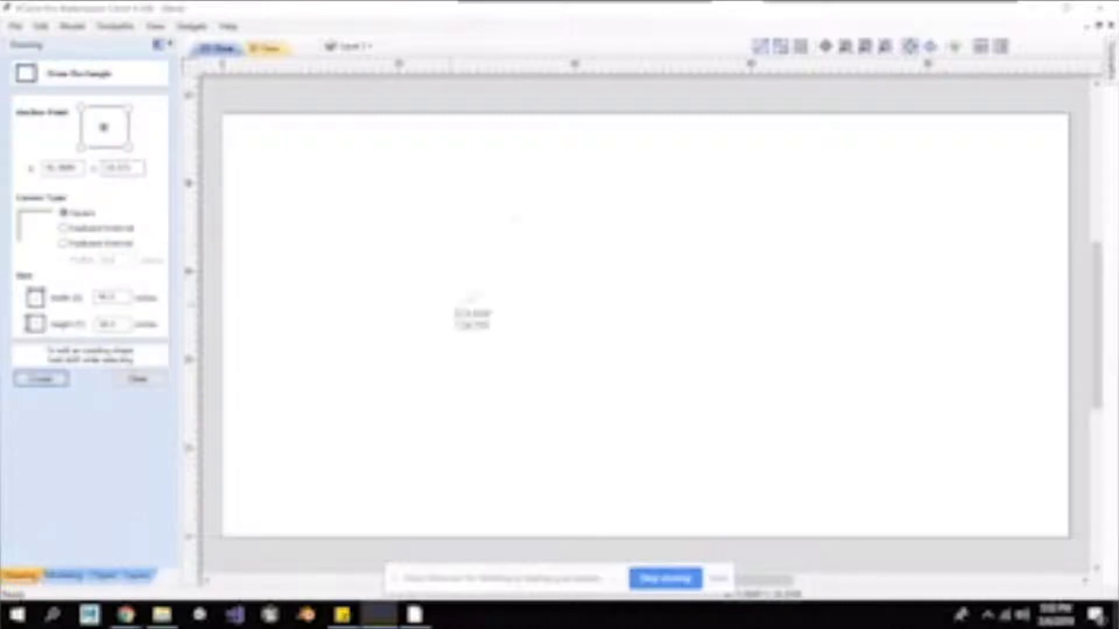
{"action": "left_click", "coordinate": [515, 201]}
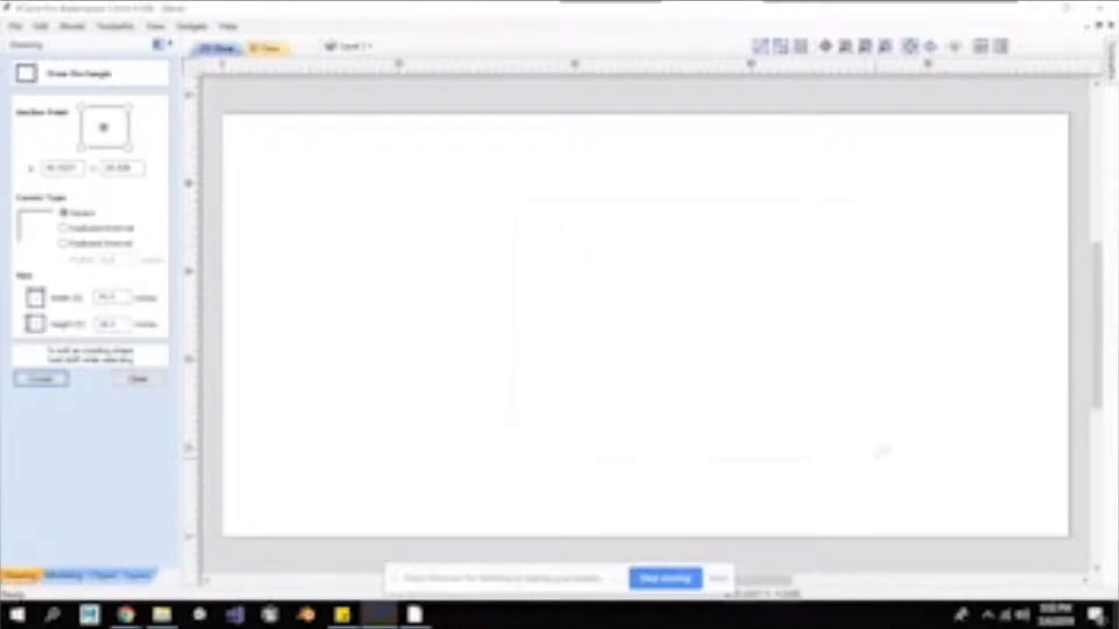
{"action": "left_click", "coordinate": [881, 452]}
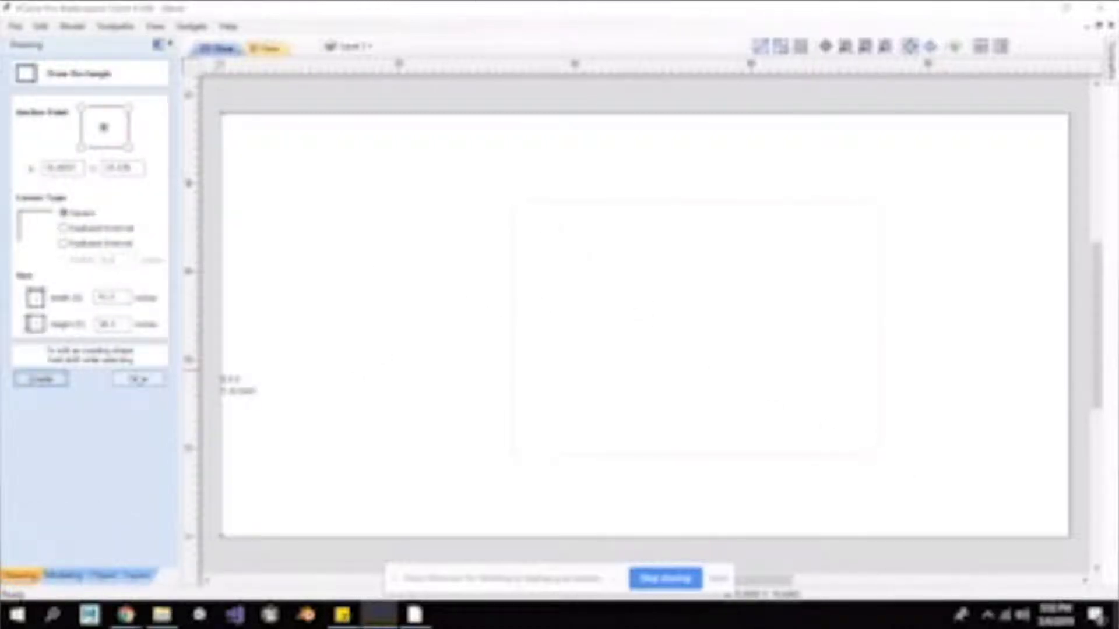
{"action": "left_click", "coordinate": [41, 379]}
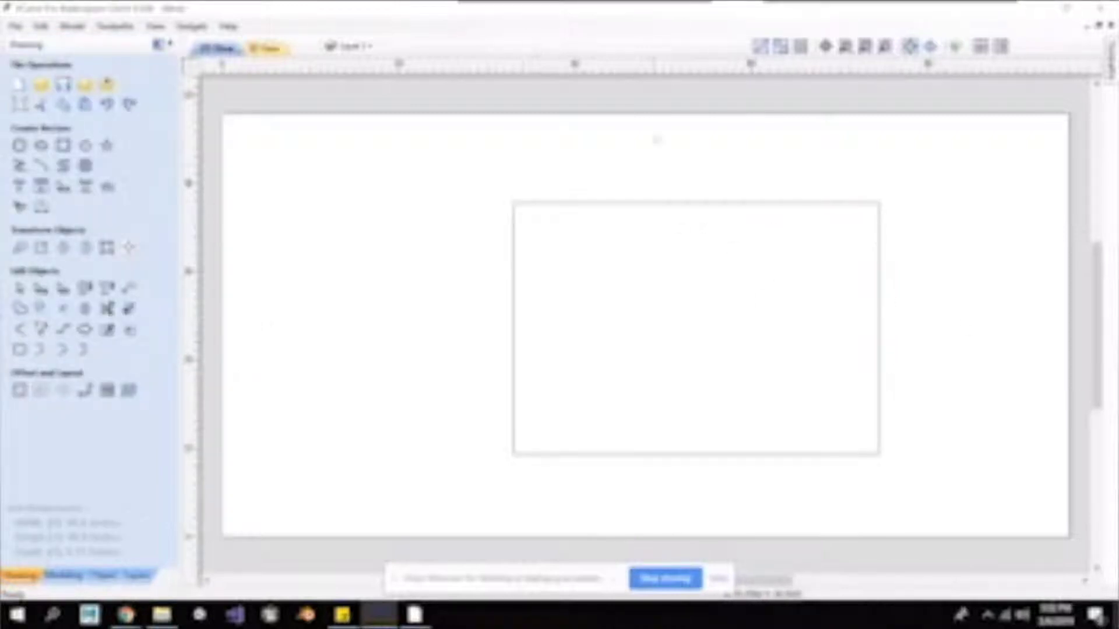
Select the rectangle and start a 2D profile toolpath for it with a 0.75-inch cut depth
{"action": "left_click", "coordinate": [733, 203]}
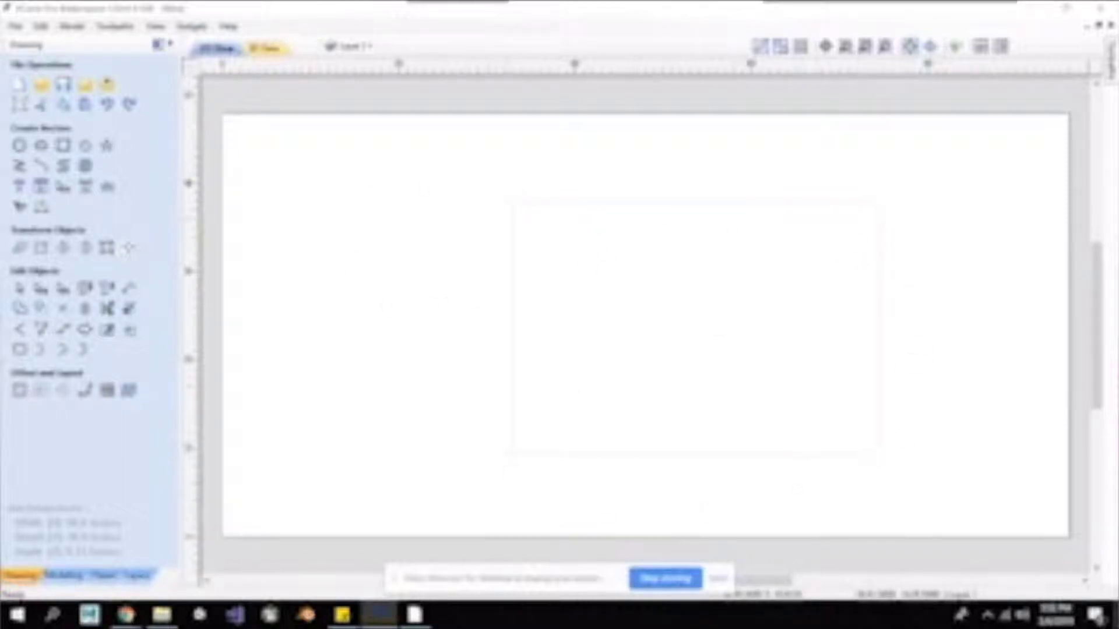
{"action": "left_click", "coordinate": [1110, 58]}
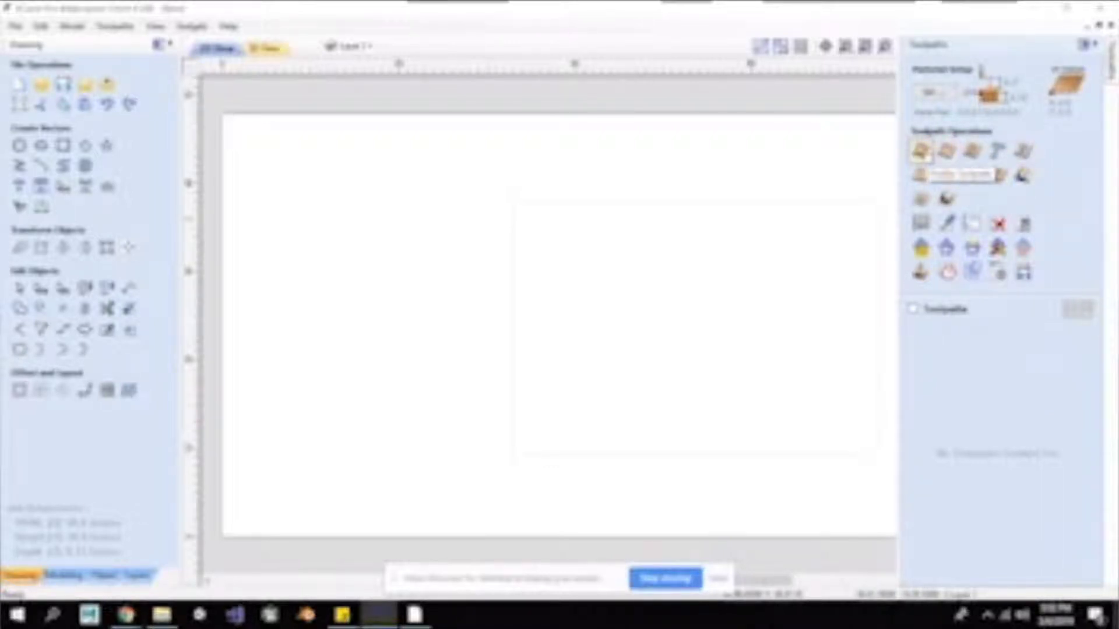
{"action": "left_click", "coordinate": [921, 152]}
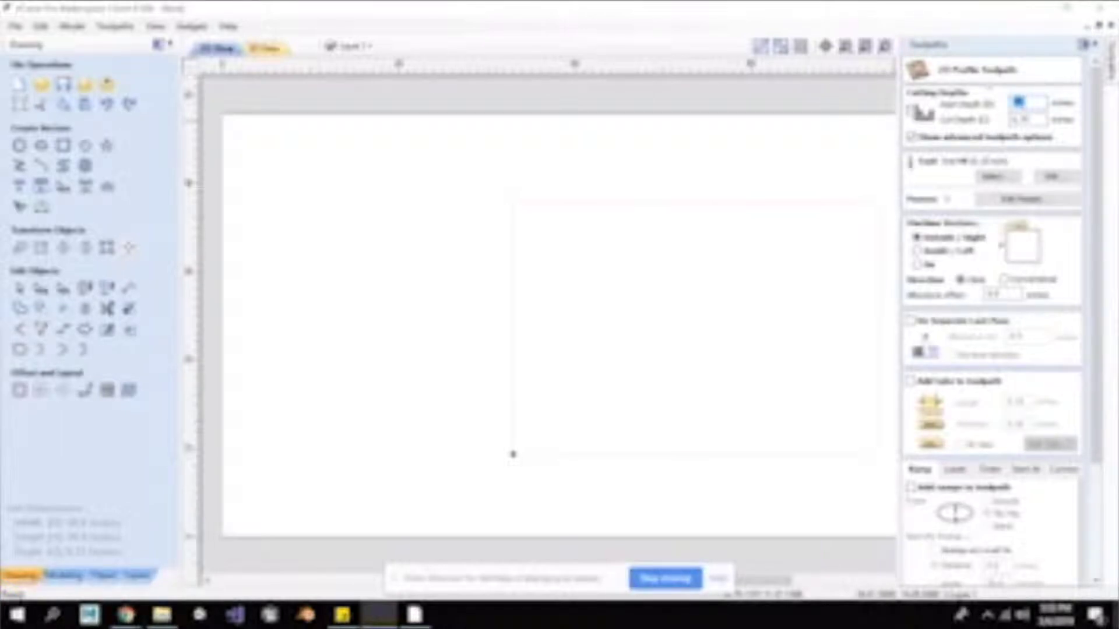
{"action": "scroll", "coordinate": [1031, 350], "scroll_direction": "down", "scroll_amount": 2}
{"action": "scroll", "coordinate": [1032, 348], "scroll_direction": "up", "scroll_amount": 2}
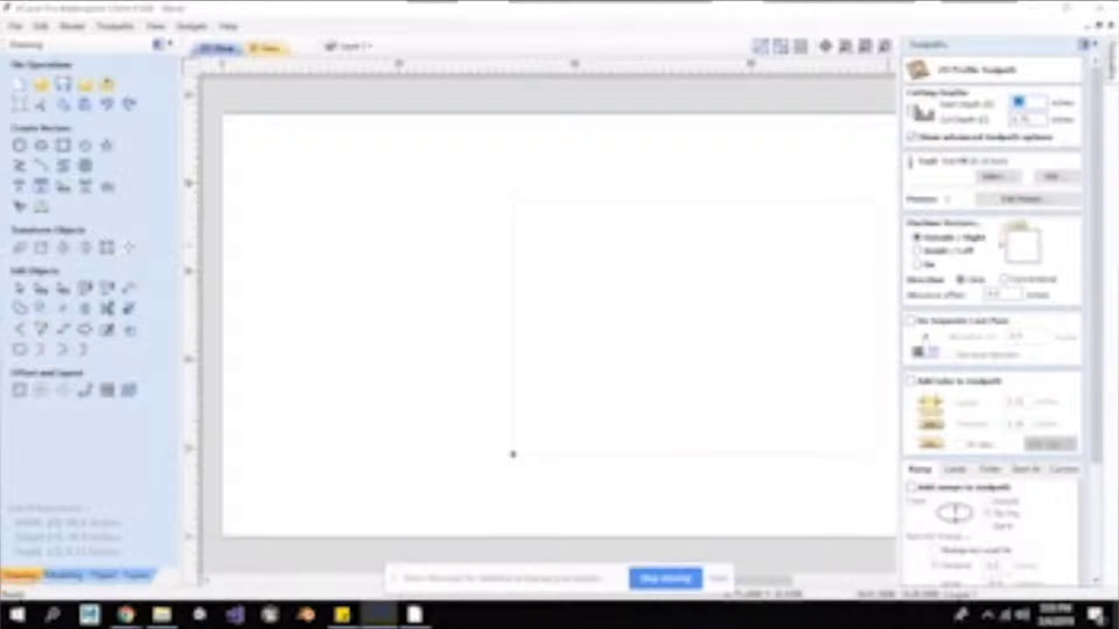
{"action": "left_click", "coordinate": [1028, 120]}
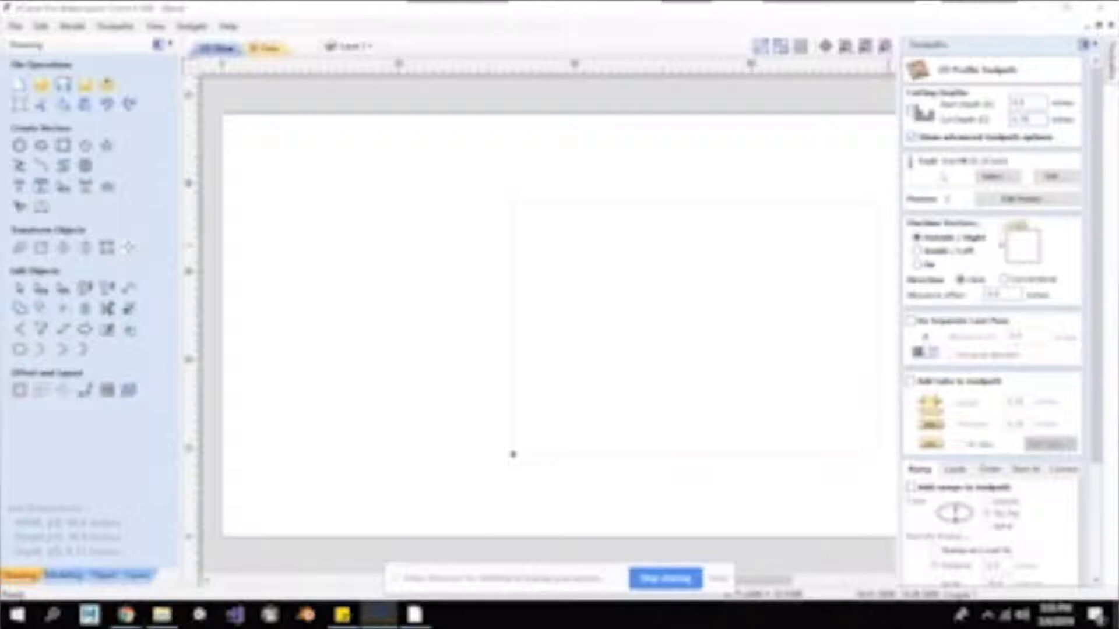
Choose the 0.25 inch end mill from the tool database for the profile cut and adjust its feed rate
{"action": "left_click", "coordinate": [998, 177]}
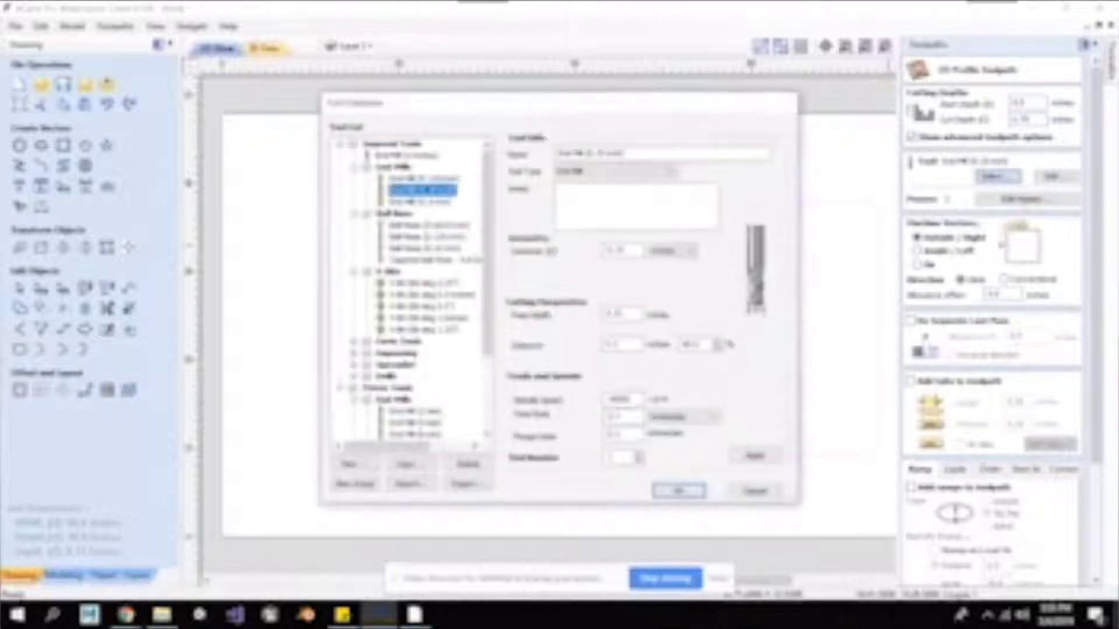
{"action": "scroll", "coordinate": [440, 169], "scroll_direction": "down", "scroll_amount": 3}
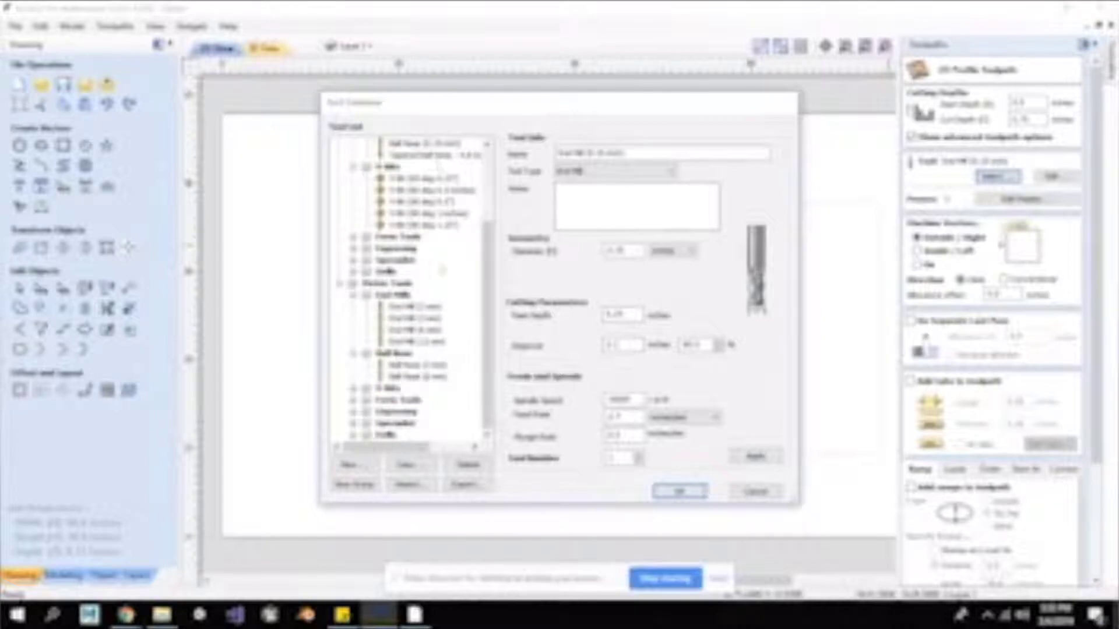
{"action": "scroll", "coordinate": [440, 273], "scroll_direction": "up", "scroll_amount": 3}
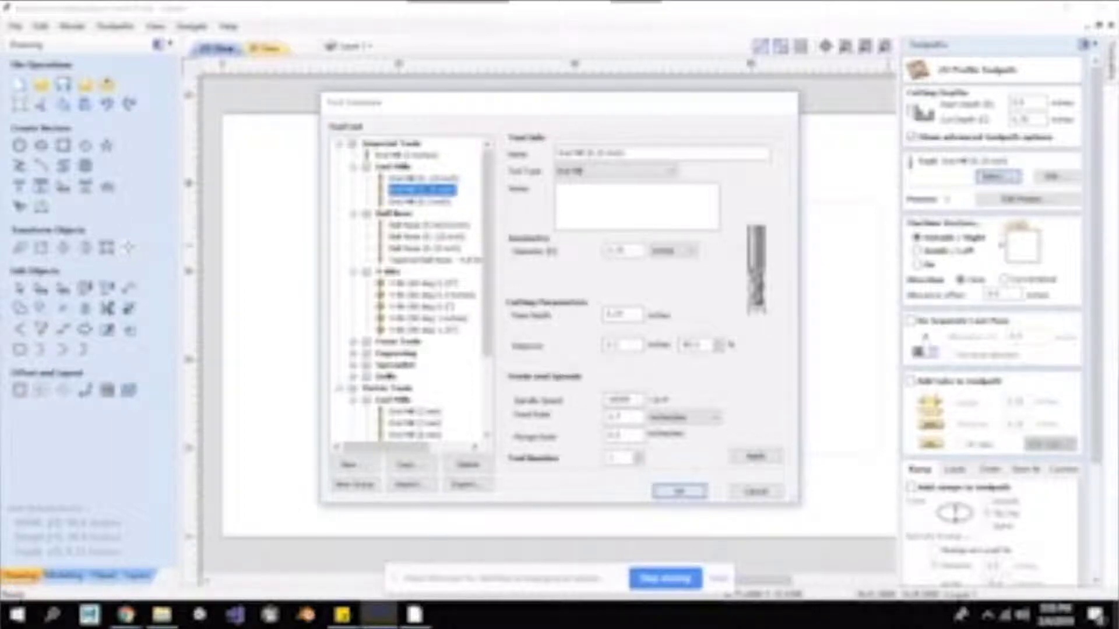
{"action": "left_click", "coordinate": [616, 417]}
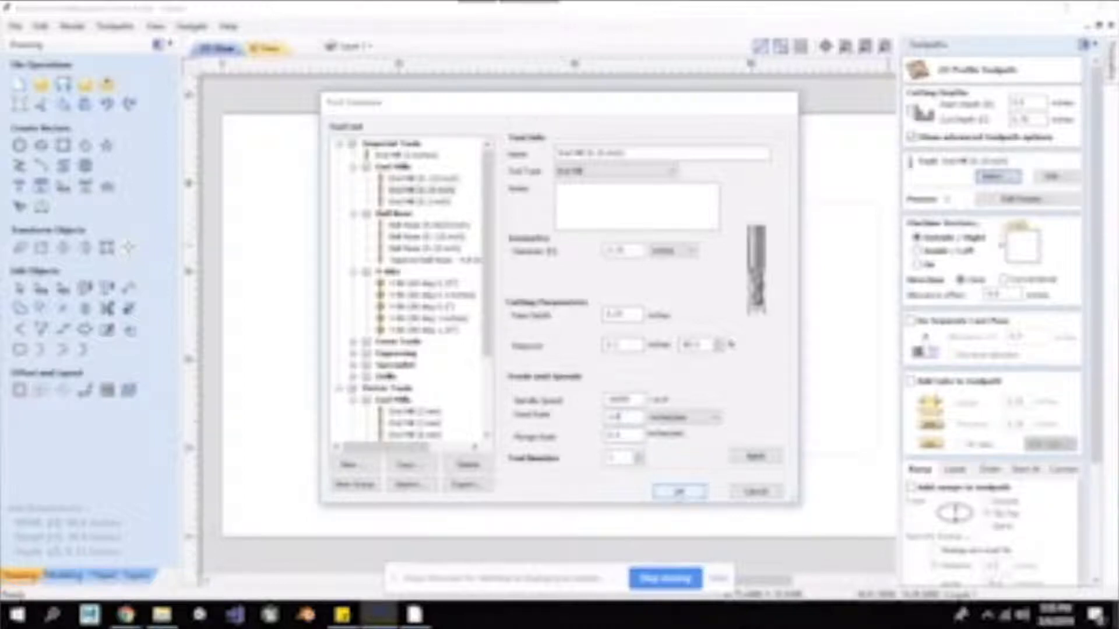
{"action": "left_click", "coordinate": [678, 492]}
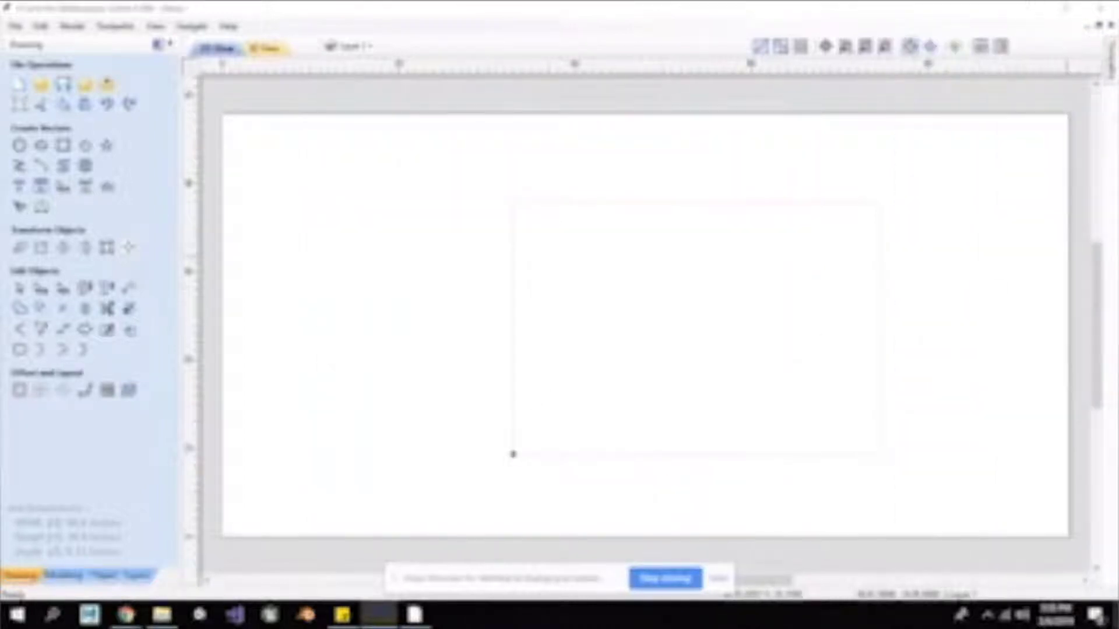
Review the profile cut's pass depths and accept three passes of 0.25 inches each
{"action": "mouse_move", "coordinate": [1111, 62]}
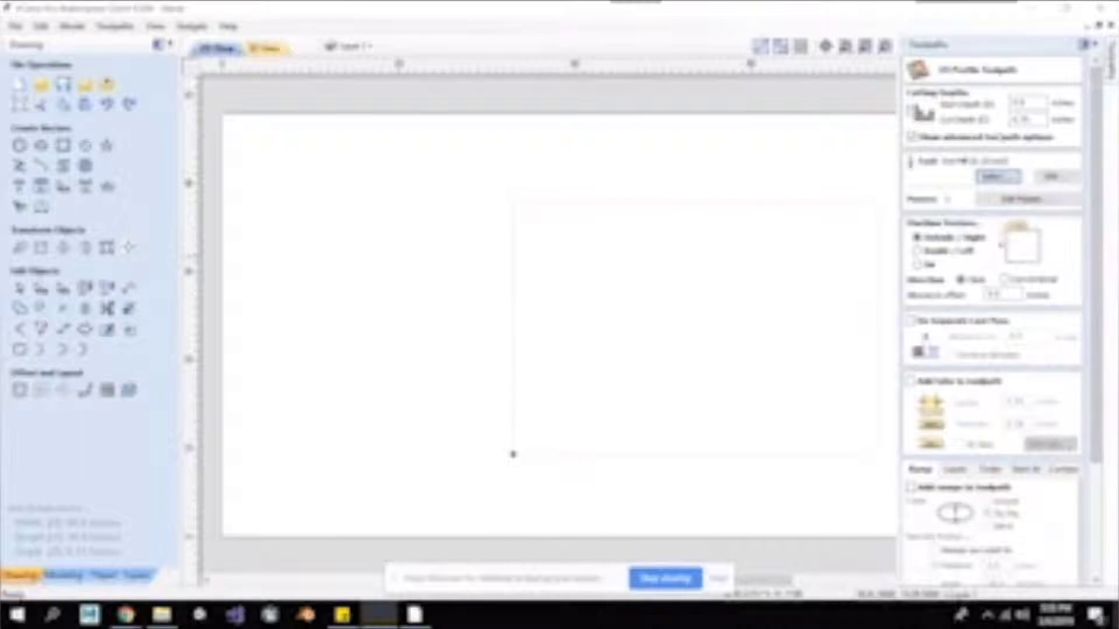
{"action": "left_click", "coordinate": [1027, 200]}
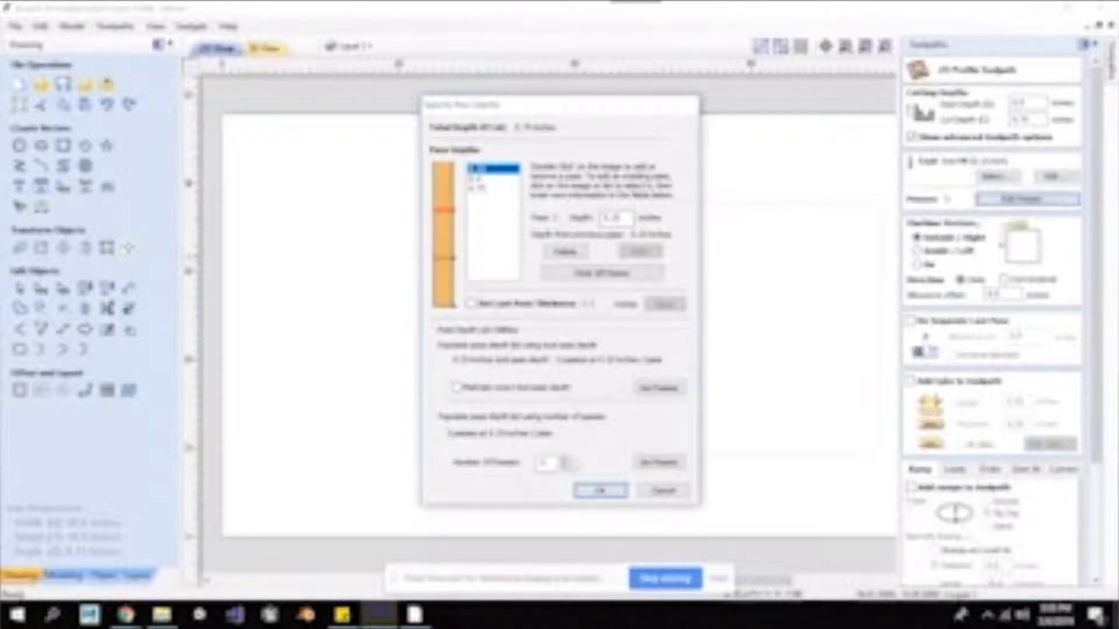
{"action": "left_click", "coordinate": [564, 459]}
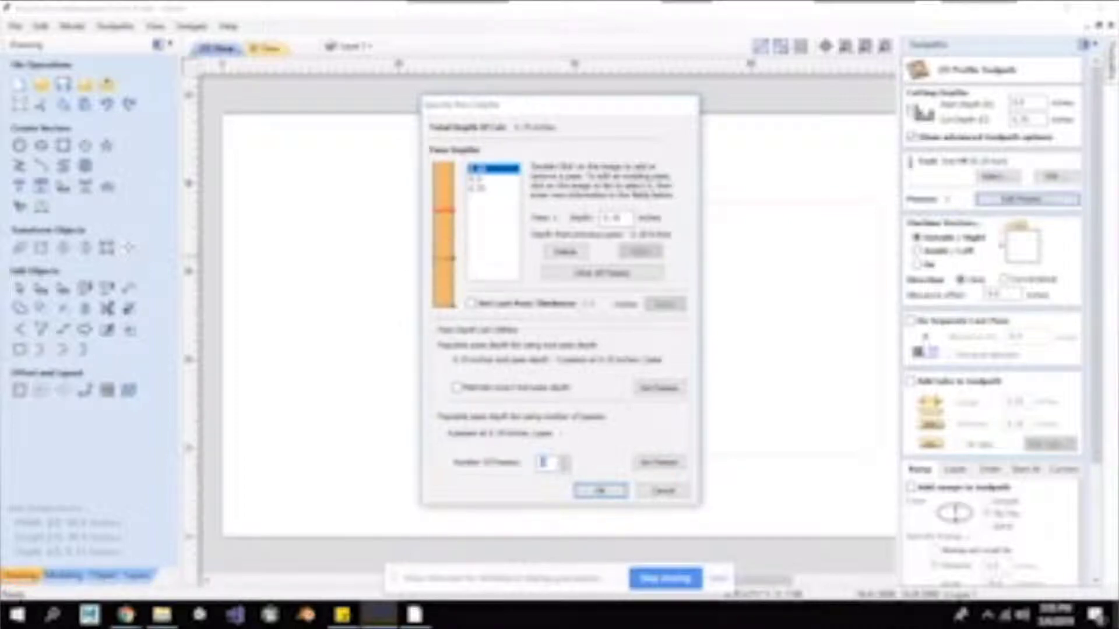
{"action": "left_click", "coordinate": [600, 490]}
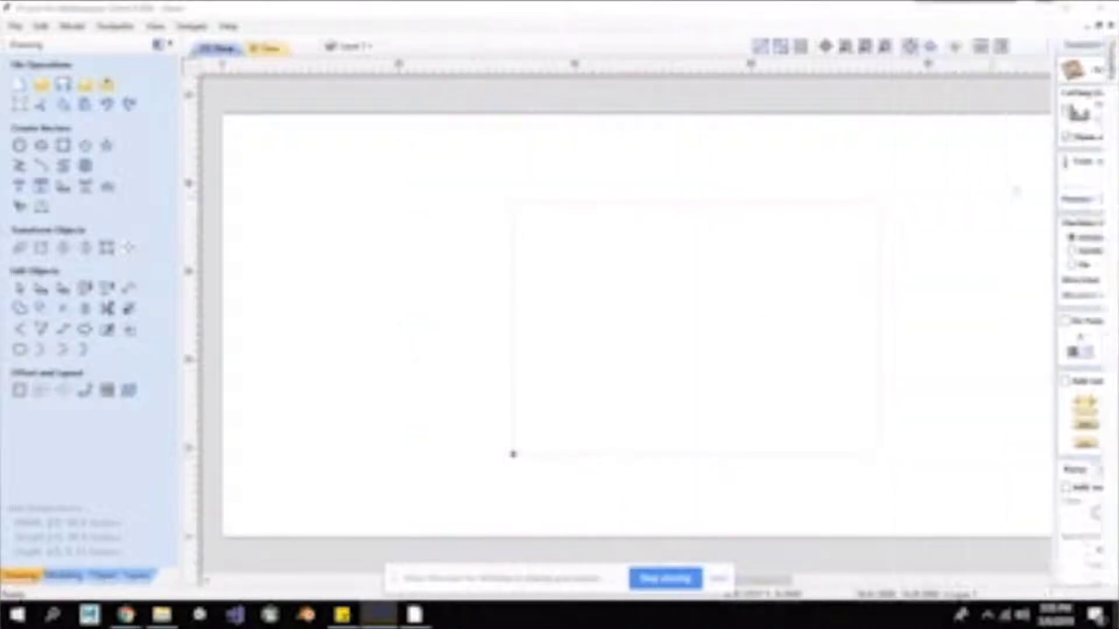
Try the Inside / Left and On machining options, and set the toolpath back to Outside / Right
{"action": "scroll", "coordinate": [961, 174], "scroll_direction": "down", "scroll_amount": 3}
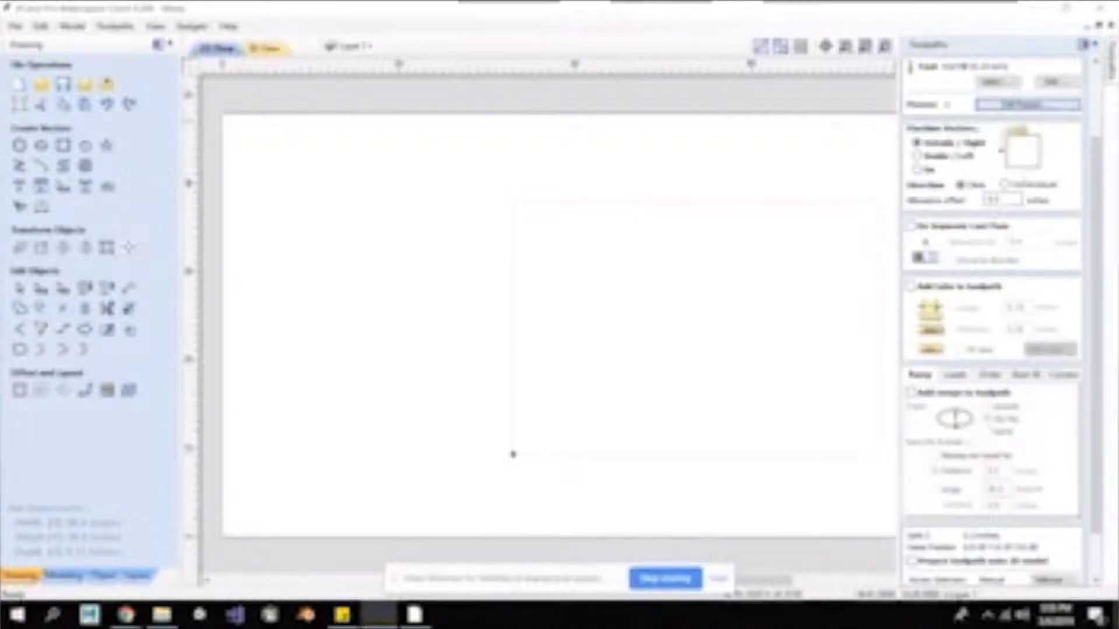
{"action": "scroll", "coordinate": [962, 169], "scroll_direction": "down", "scroll_amount": 1}
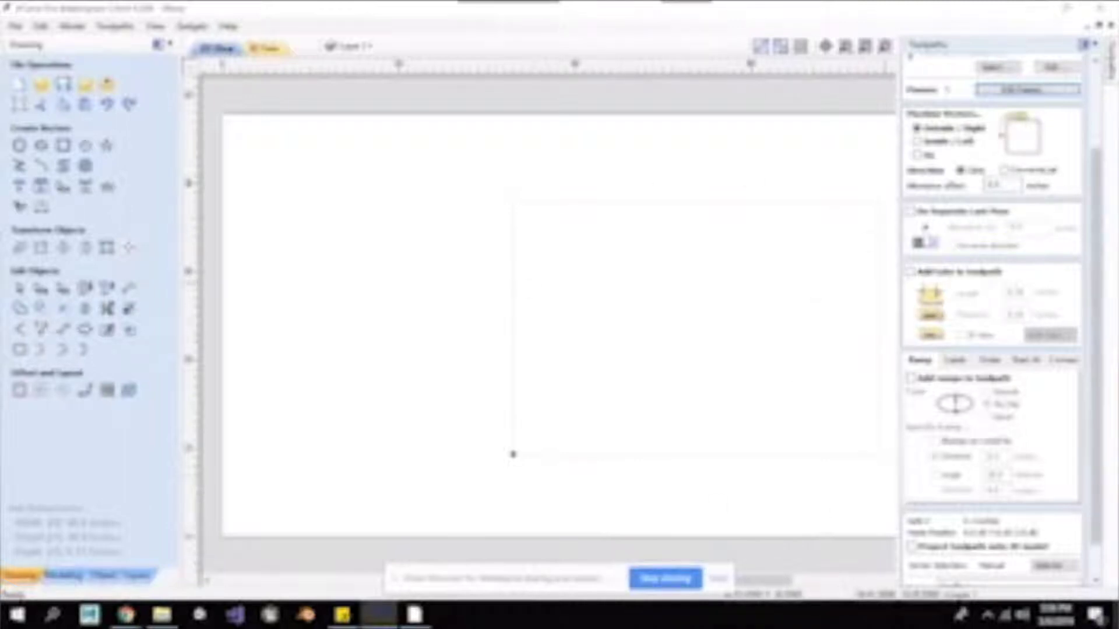
{"action": "left_click", "coordinate": [917, 141]}
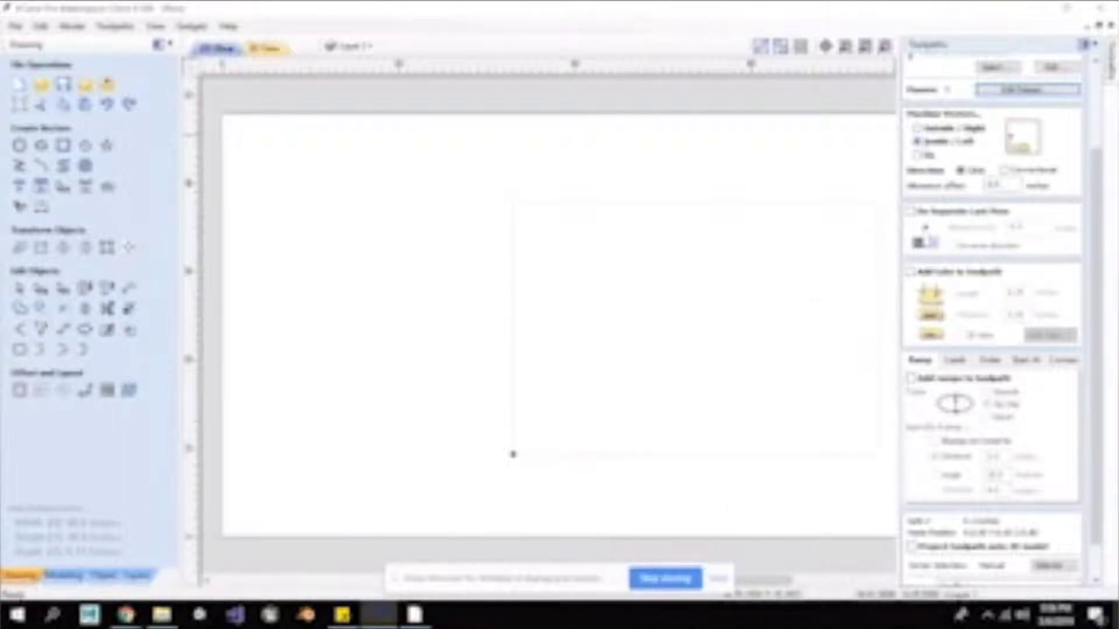
{"action": "left_click", "coordinate": [920, 156]}
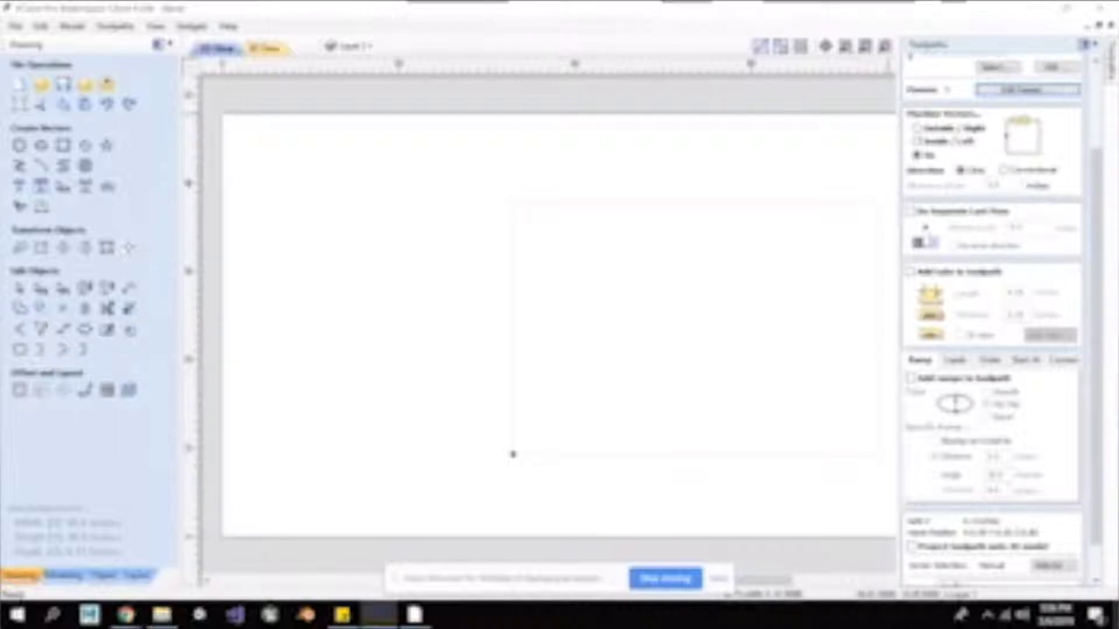
{"action": "left_click", "coordinate": [916, 128]}
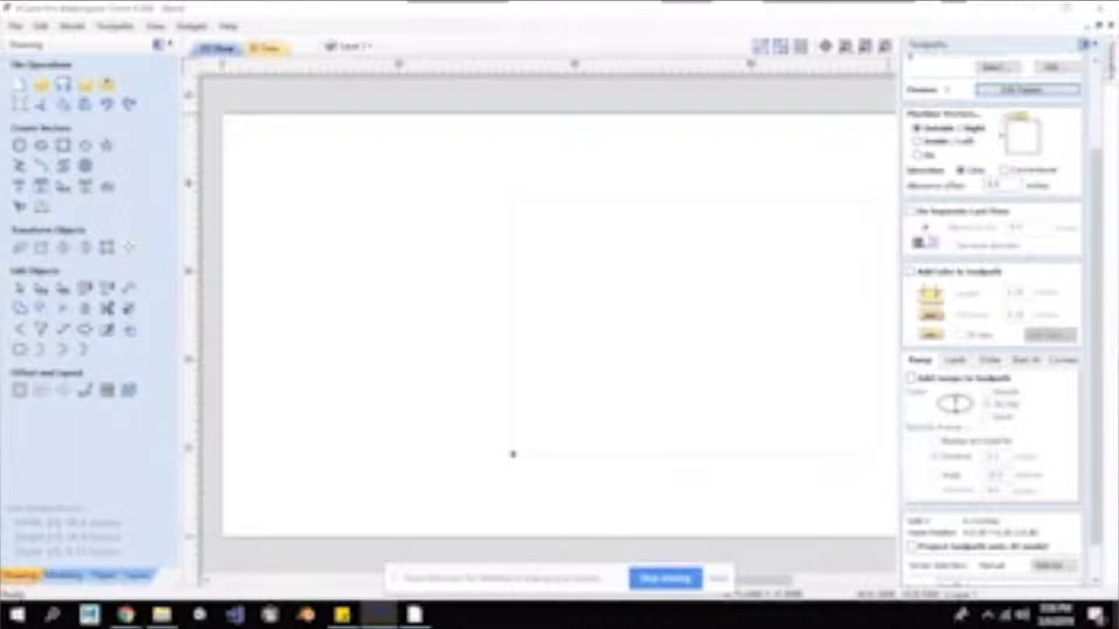
Add tabs to the profile toolpath and set the tab placement option to a constant distance between tabs
{"action": "scroll", "coordinate": [956, 234], "scroll_direction": "down", "scroll_amount": 2}
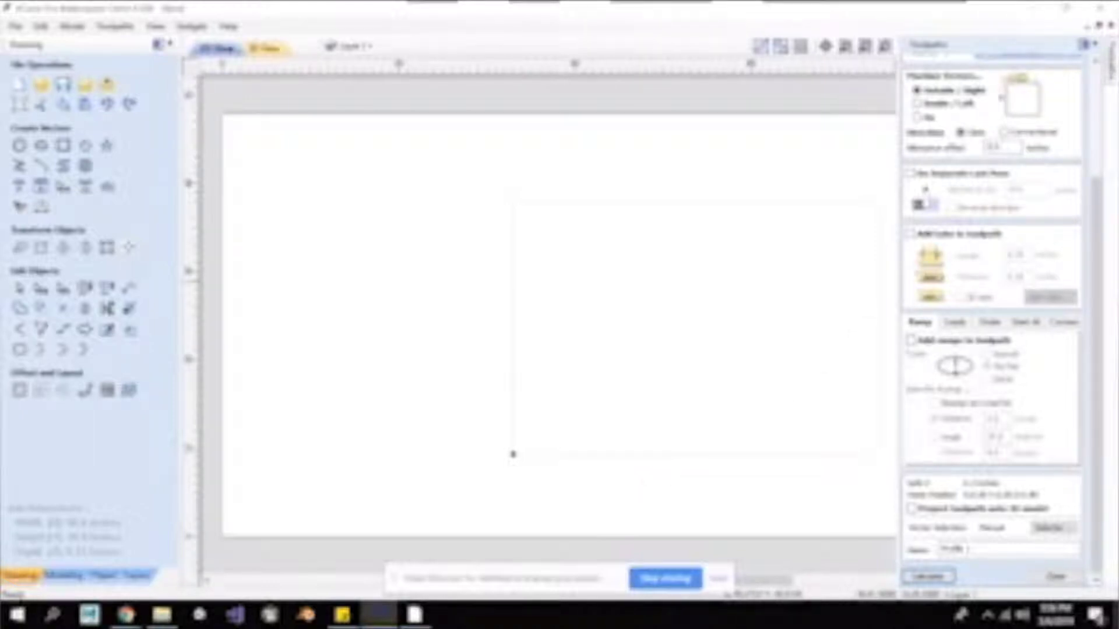
{"action": "left_click", "coordinate": [909, 233]}
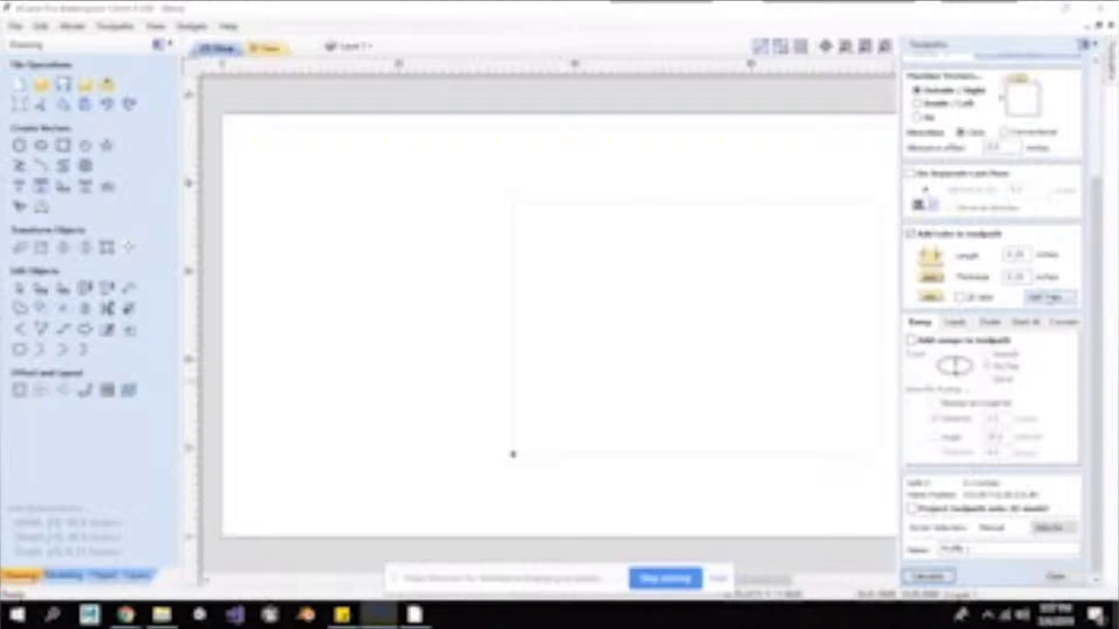
{"action": "left_click", "coordinate": [1049, 298]}
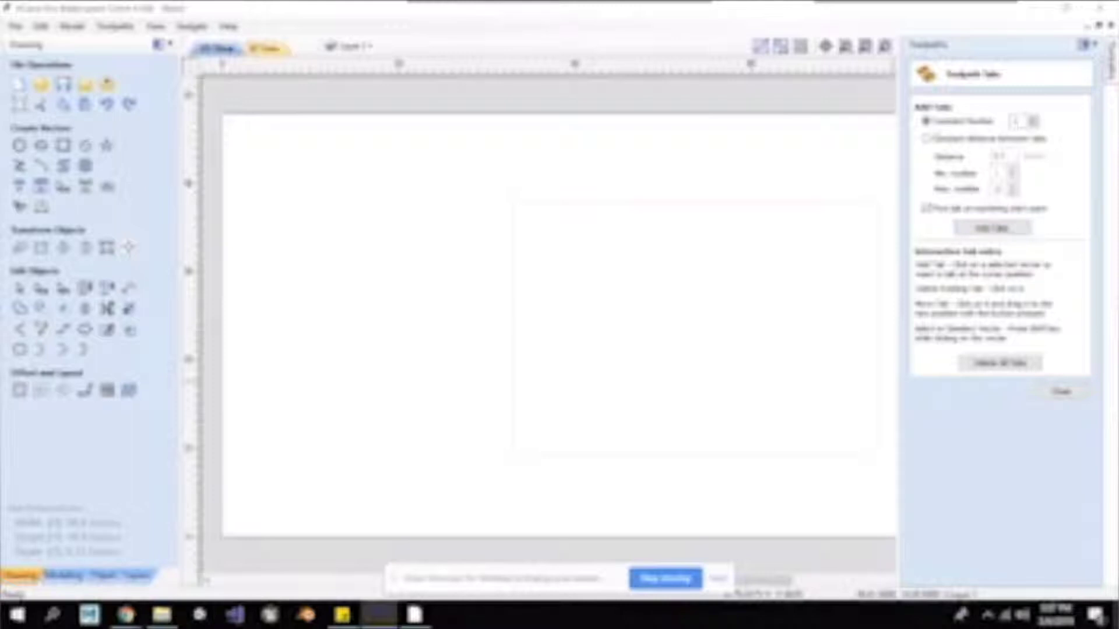
{"action": "left_click", "coordinate": [926, 138]}
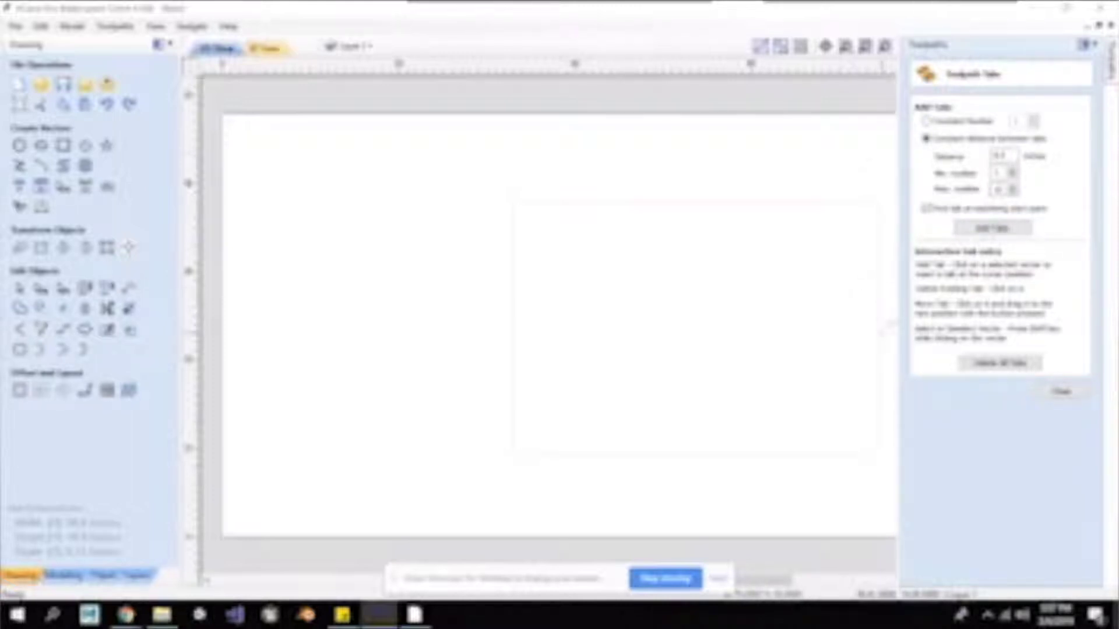
Place holding tabs by hand near the middle of each of the rectangle's four sides and finish editing the tabs
{"action": "key", "text": "Escape"}
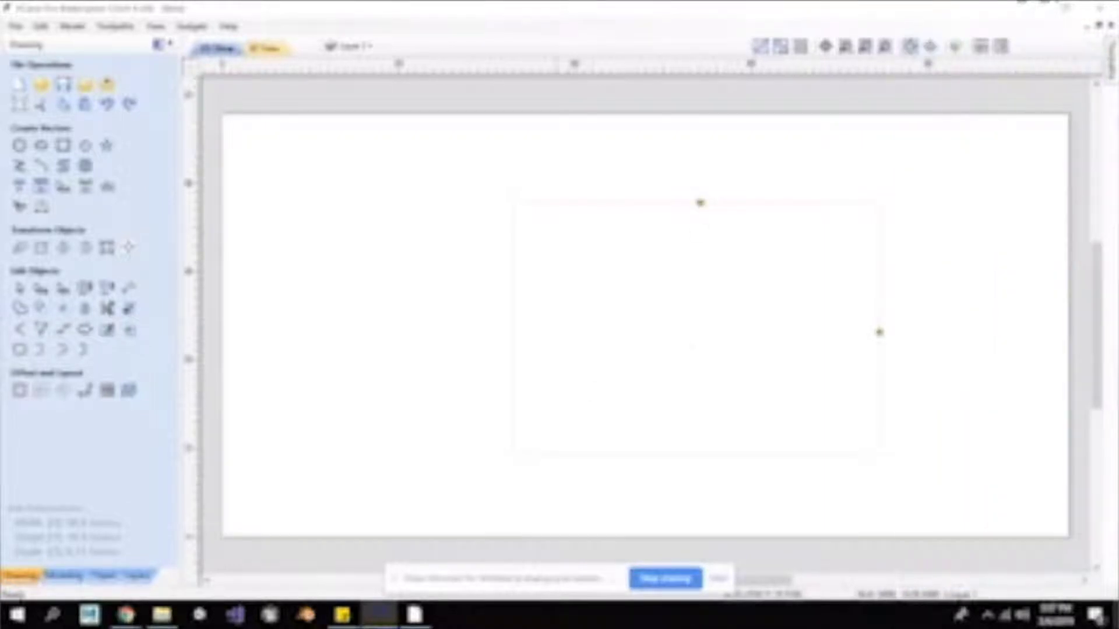
{"action": "left_click", "coordinate": [512, 323]}
{"action": "left_click", "coordinate": [706, 454]}
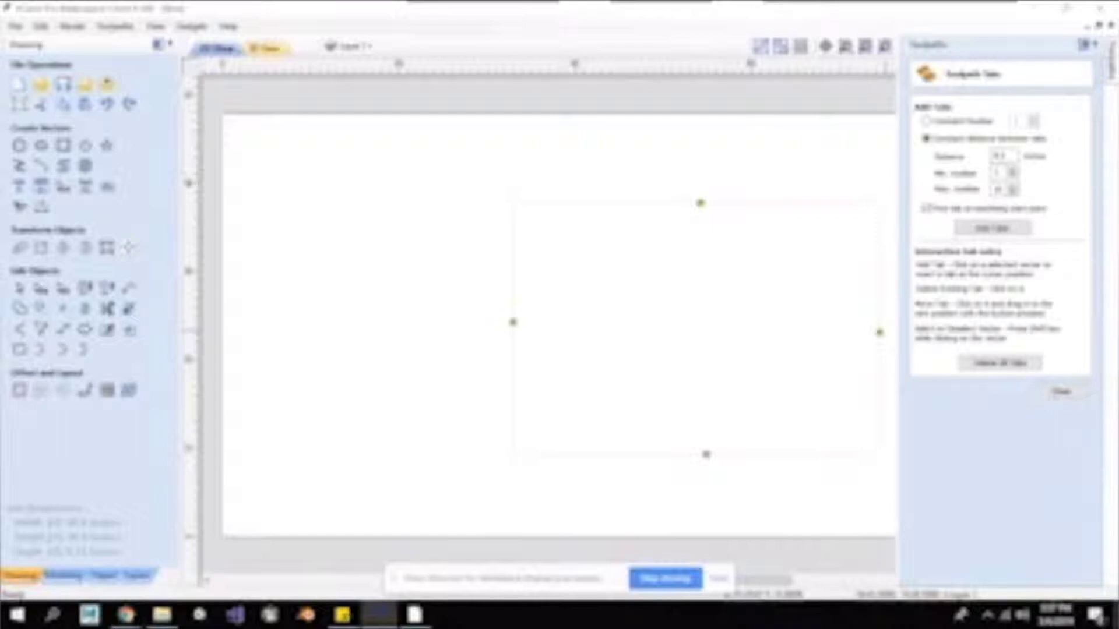
{"action": "left_click", "coordinate": [1061, 391]}
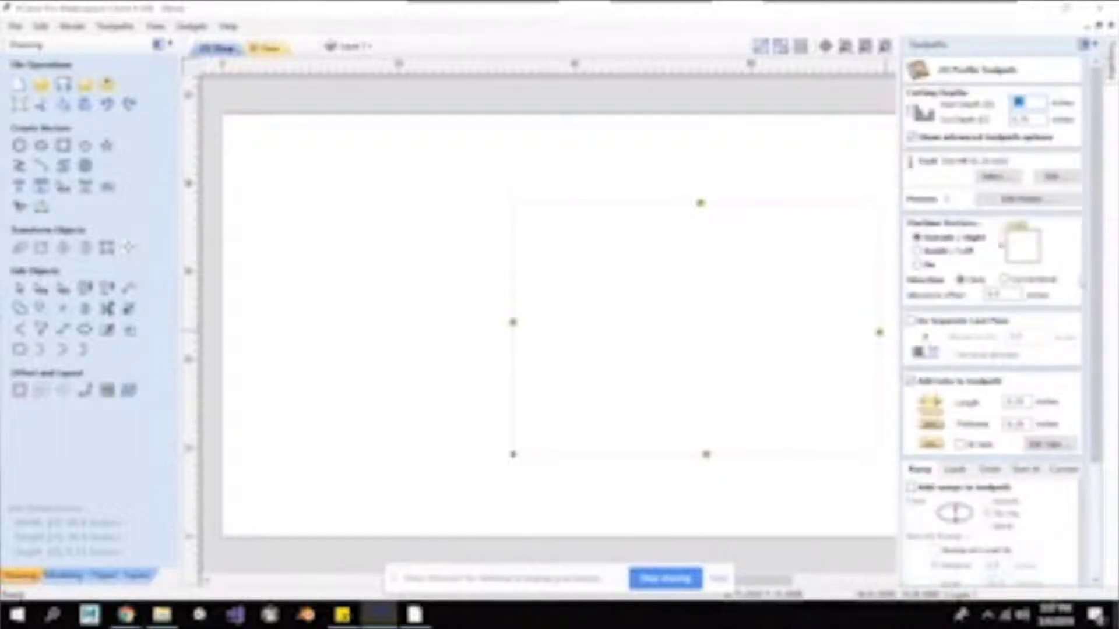
Add ramps to the profile toolpath and set the ramp type to Smooth
{"action": "scroll", "coordinate": [991, 314], "scroll_direction": "down", "scroll_amount": 10}
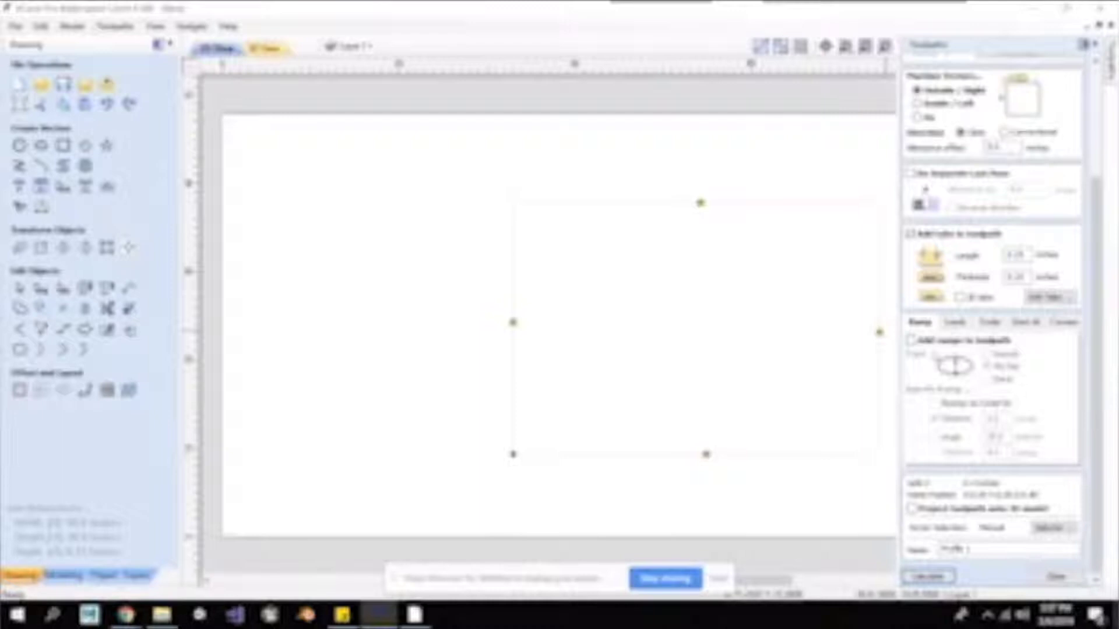
{"action": "scroll", "coordinate": [991, 321], "scroll_direction": "up", "scroll_amount": 1}
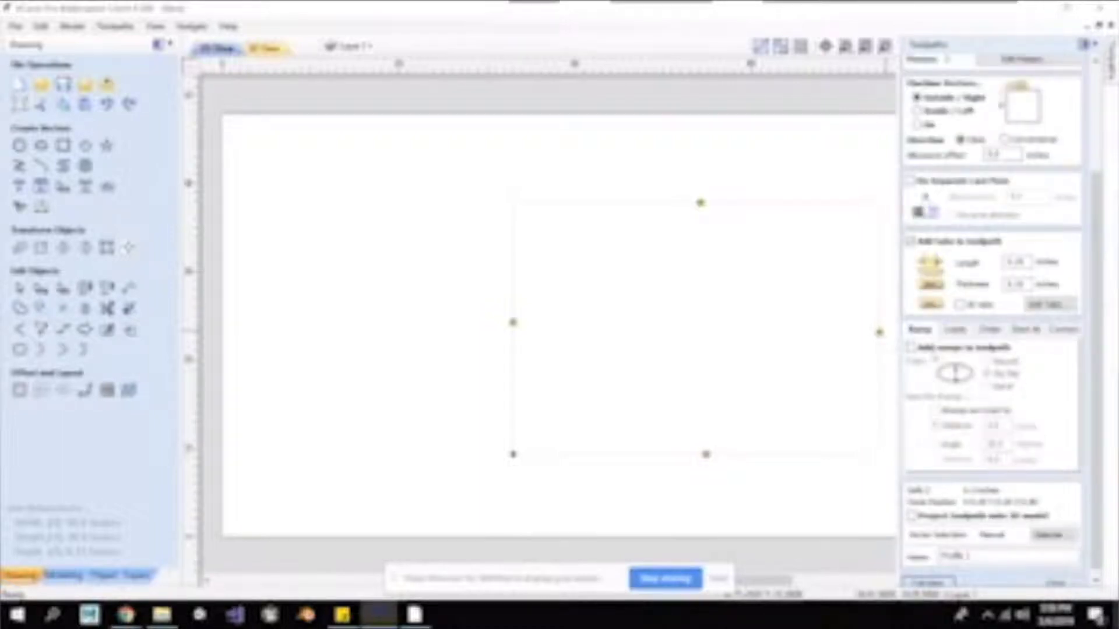
{"action": "left_click", "coordinate": [910, 348]}
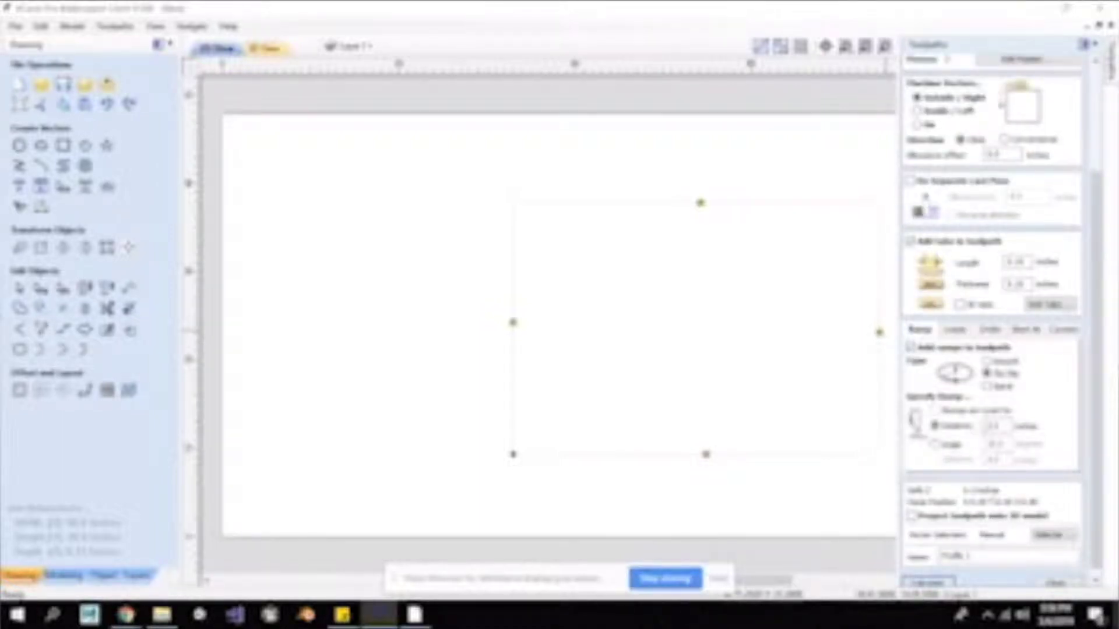
{"action": "left_click", "coordinate": [986, 361]}
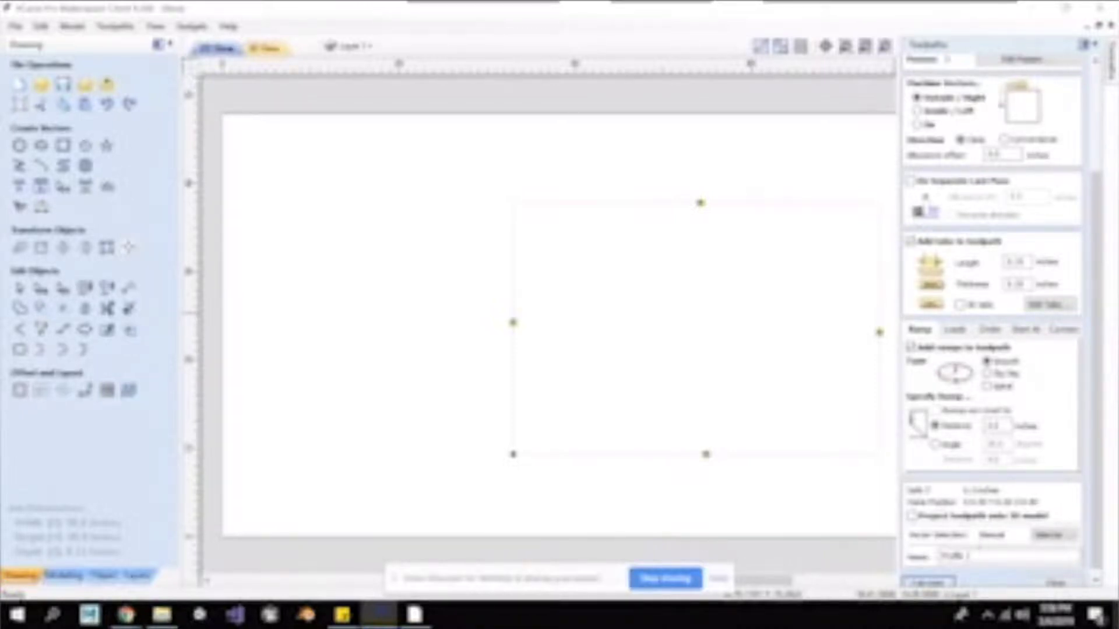
Name the toolpath "rectangular profile" and calculate it, accepting that the tool will cut through the material
{"action": "scroll", "coordinate": [990, 350], "scroll_direction": "down", "scroll_amount": 1}
{"action": "left_click_drag", "start_coordinate": [972, 549], "coordinate": [939, 551]}
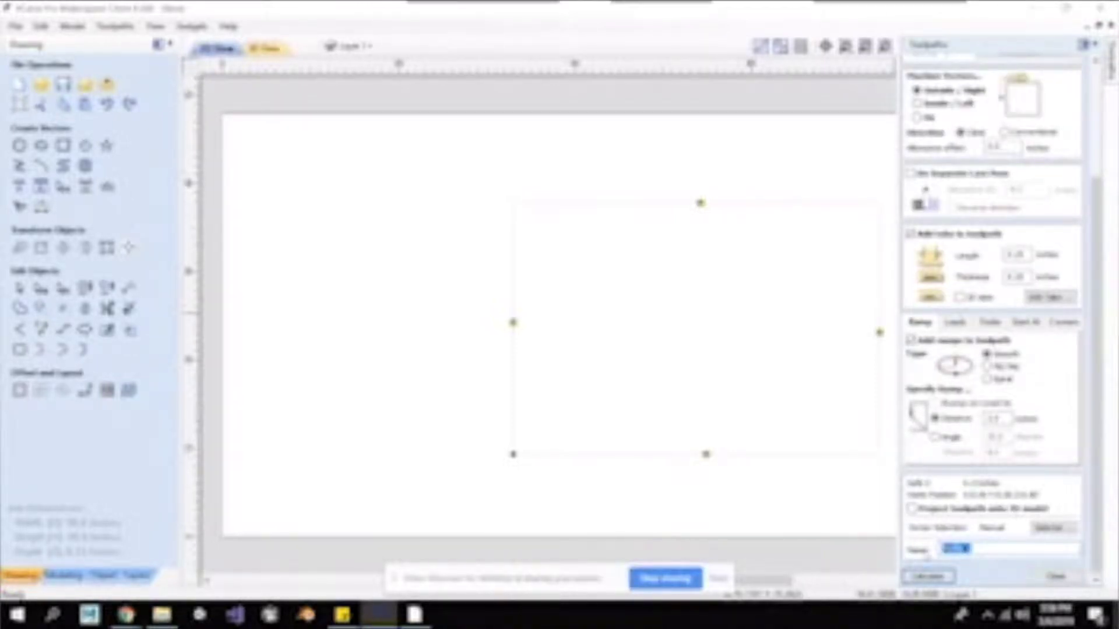
{"action": "type", "text": "TC"}
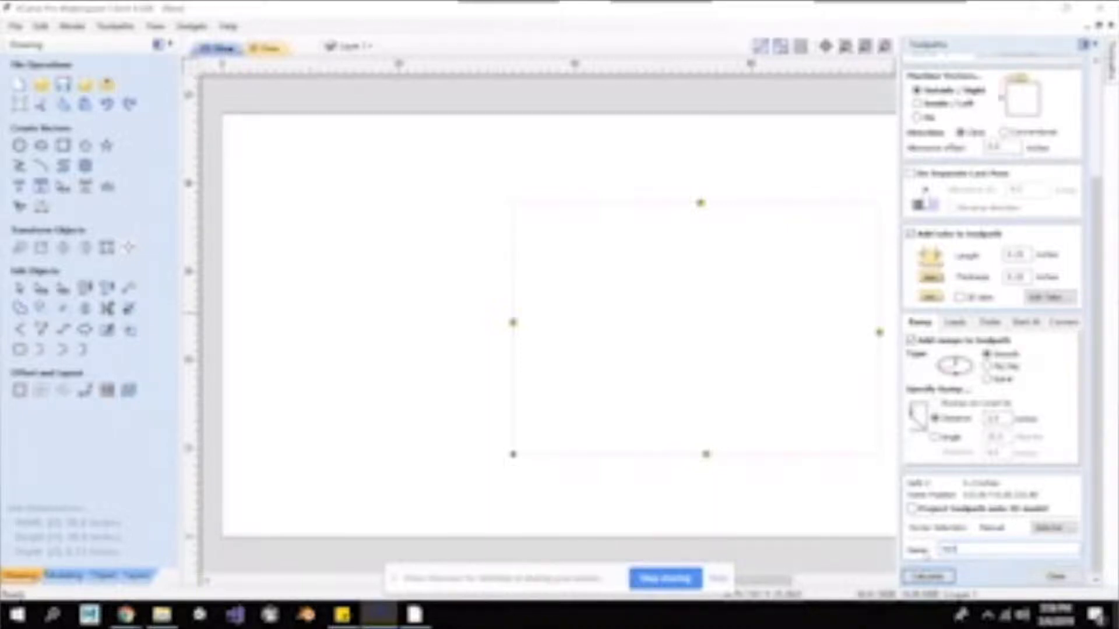
{"action": "type", "text": "Rectangle"}
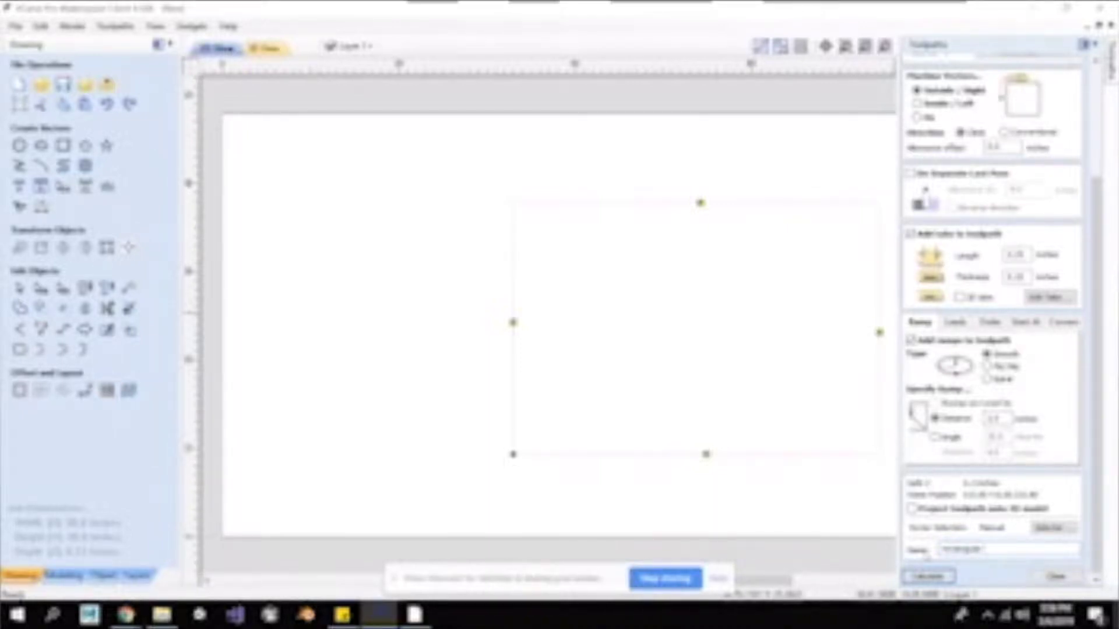
{"action": "type", "text": " profile"}
{"action": "key", "text": "Return"}
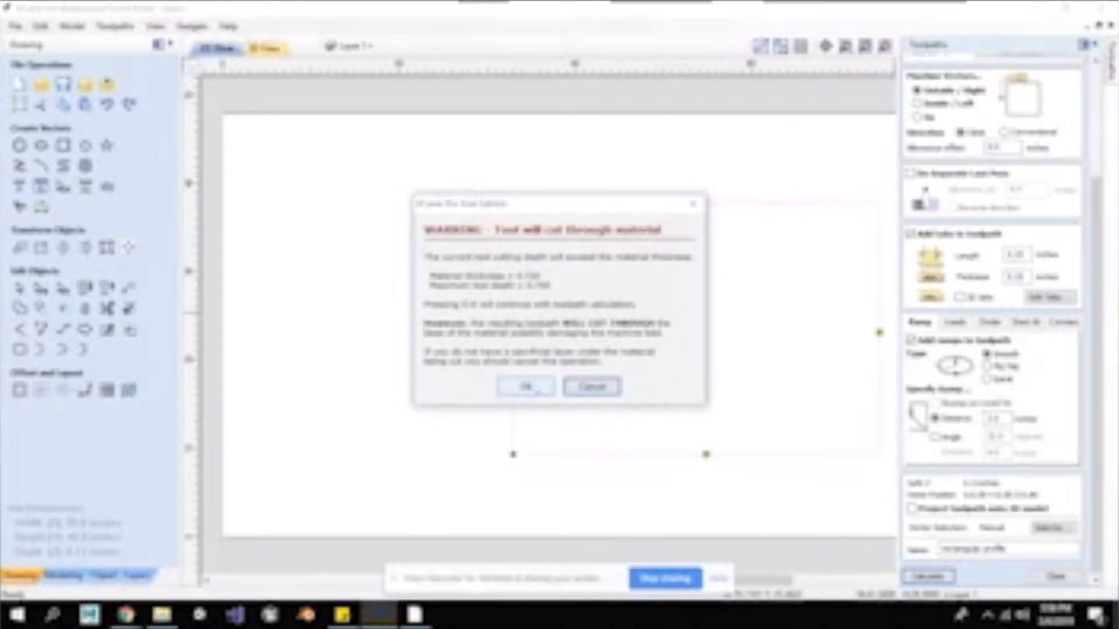
{"action": "left_click", "coordinate": [527, 389]}
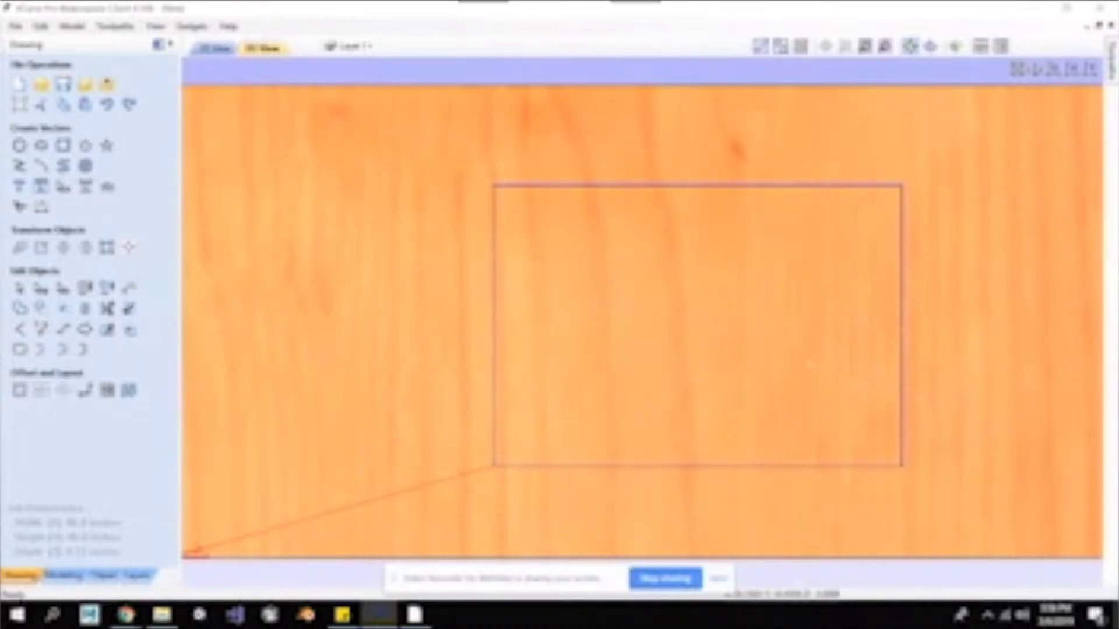
Examine the calculated toolpath in 3D, then preview its simulated cut and inspect the tabs along the rectangle's edges
{"action": "scroll", "coordinate": [827, 205], "scroll_direction": "up", "scroll_amount": 3}
{"action": "scroll", "coordinate": [897, 367], "scroll_direction": "down", "scroll_amount": 5}
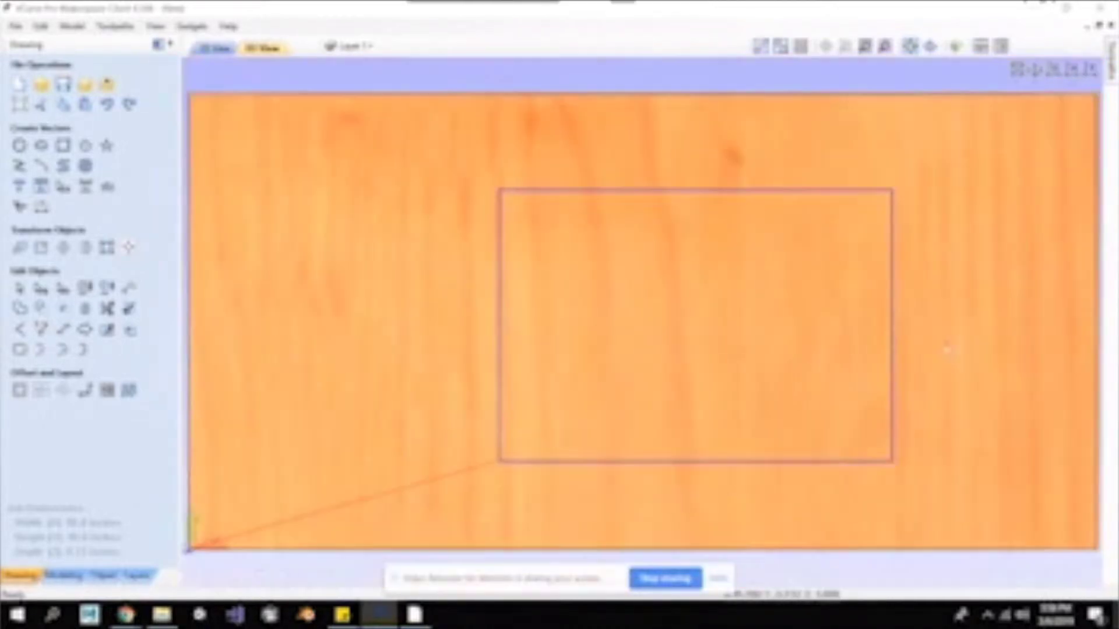
{"action": "left_click_drag", "start_coordinate": [897, 367], "coordinate": [327, 321]}
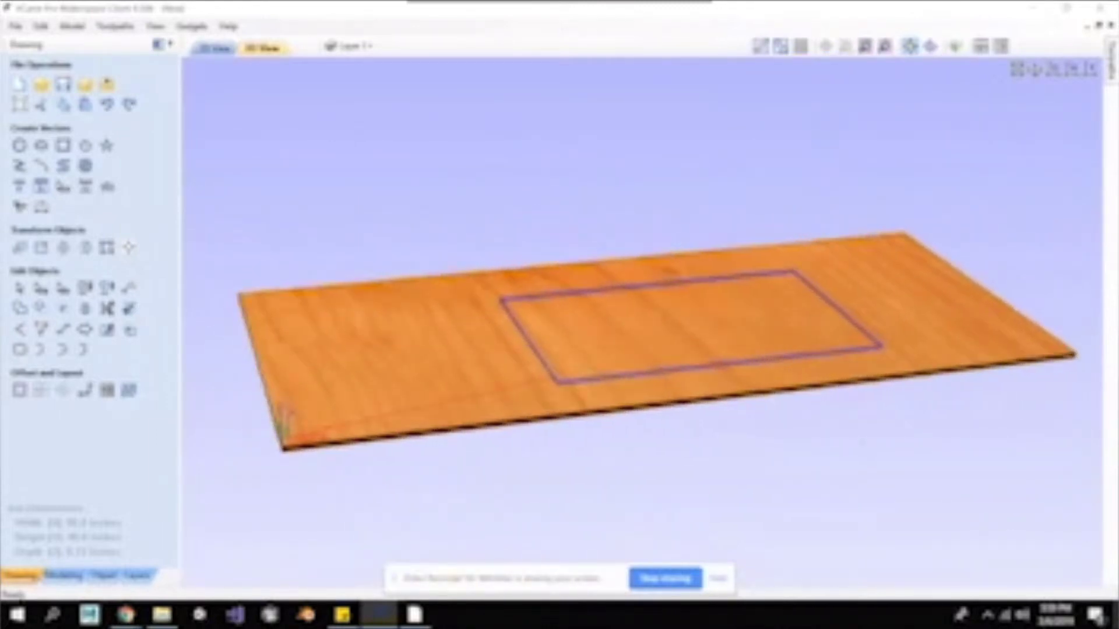
{"action": "scroll", "coordinate": [765, 403], "scroll_direction": "up", "scroll_amount": 3}
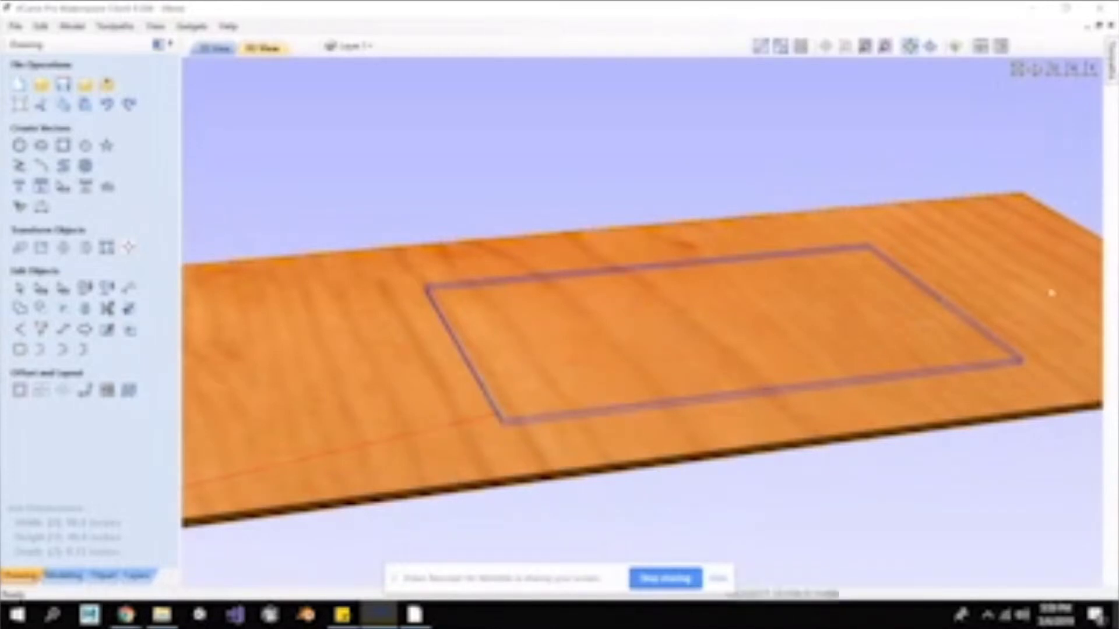
{"action": "left_click", "coordinate": [1034, 69]}
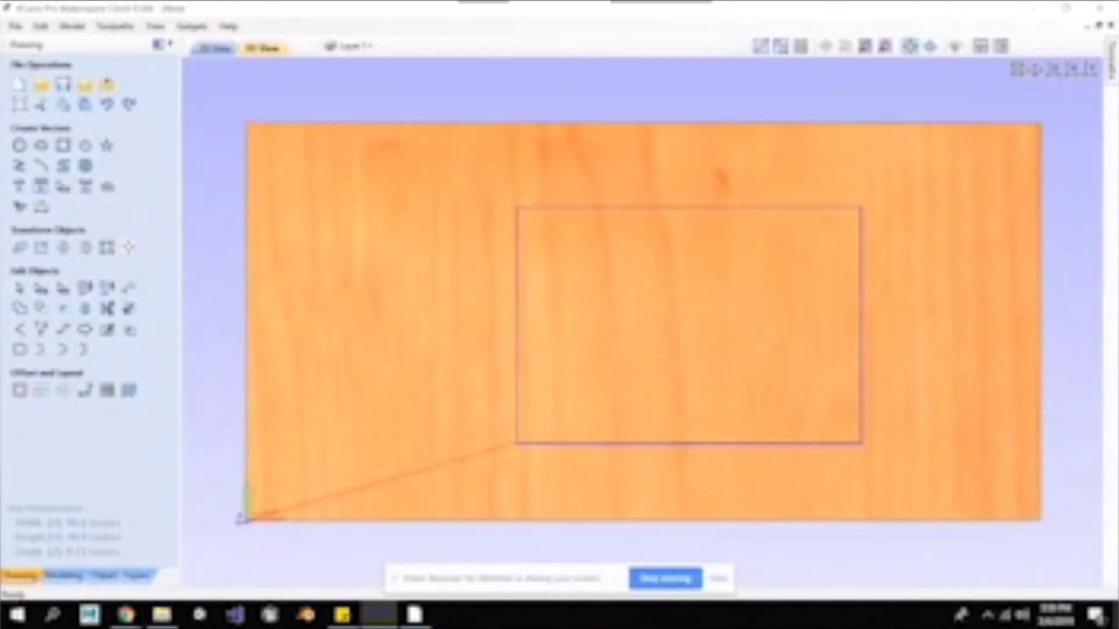
{"action": "mouse_move", "coordinate": [1113, 45]}
{"action": "left_click", "coordinate": [954, 236]}
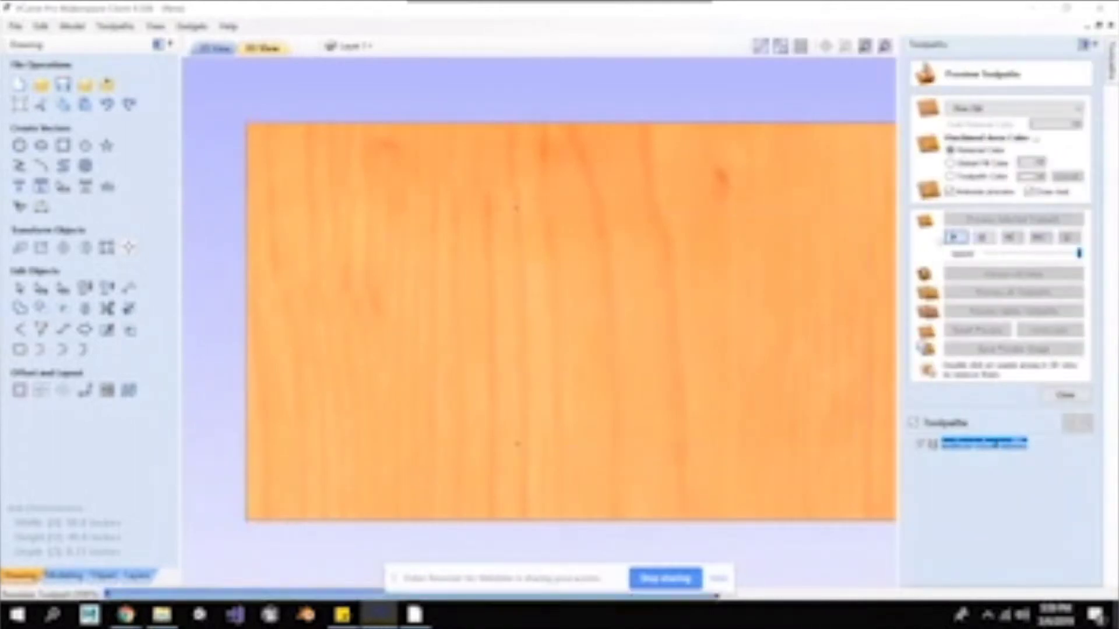
{"action": "scroll", "coordinate": [639, 318], "scroll_direction": "up", "scroll_amount": 5}
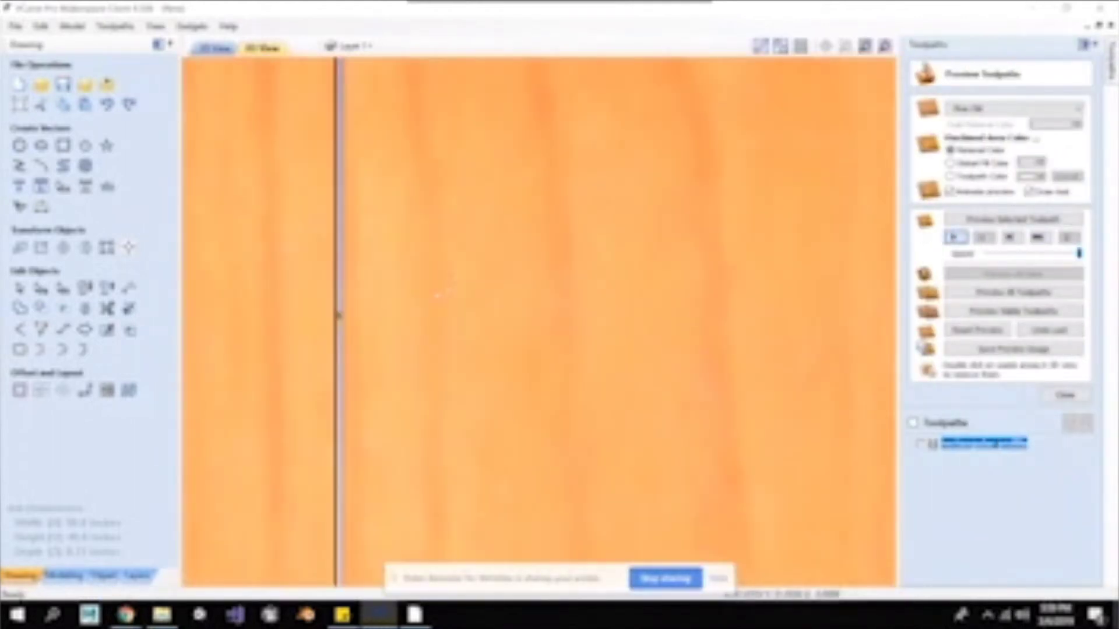
{"action": "scroll", "coordinate": [639, 318], "scroll_direction": "down", "scroll_amount": 2}
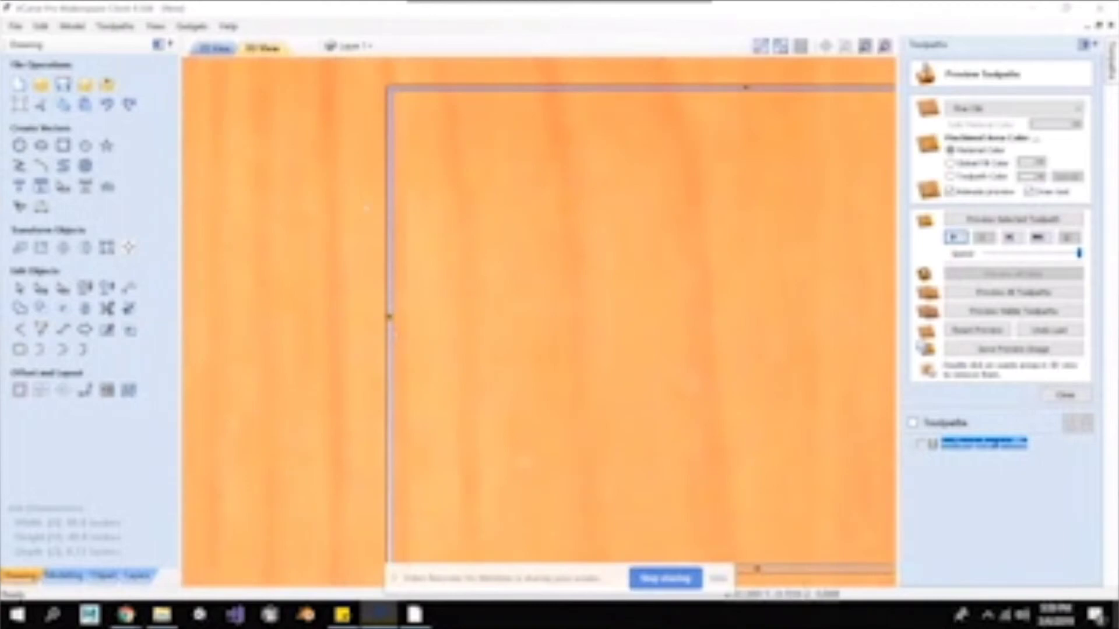